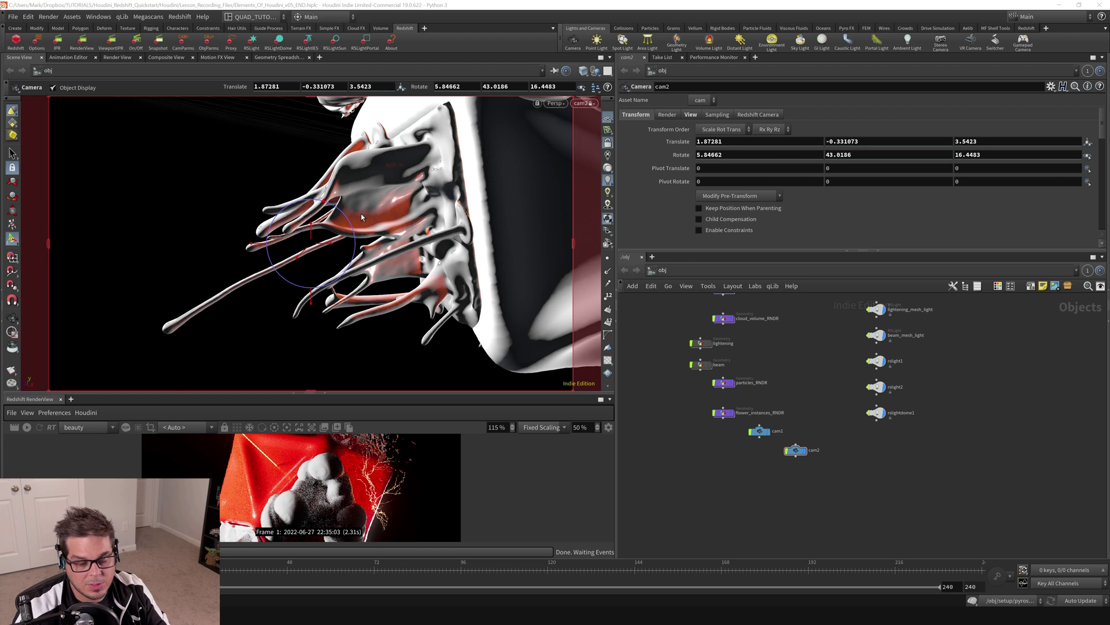
Unlock cam2 from the view and leave the camera view to show the whole scene with the camera's manipulator handles
{"action": "left_click", "coordinate": [608, 145]}
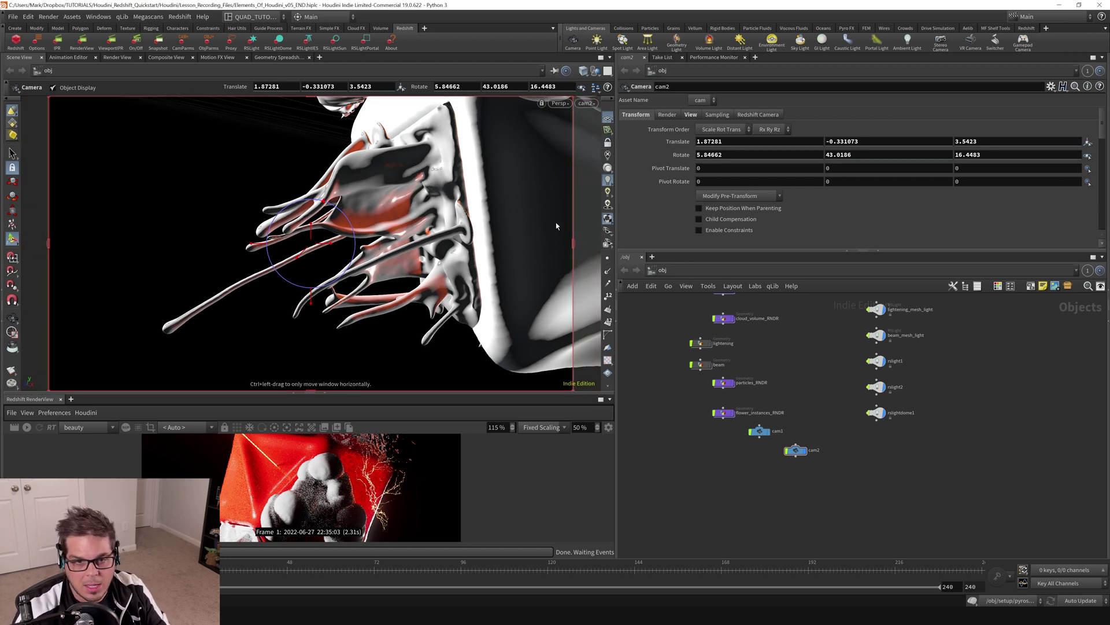
{"action": "right_click_drag", "start_coordinate": [454, 203], "coordinate": [109, 260], "text": "alt"}
{"action": "middle_click_drag", "start_coordinate": [108, 260], "coordinate": [375, 201]}
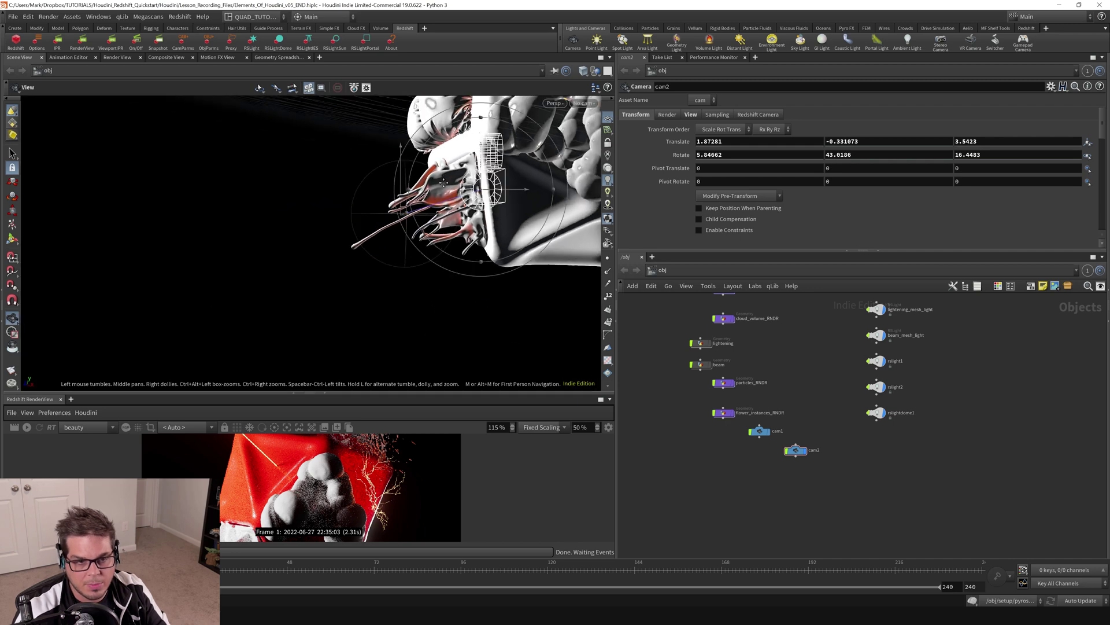
{"action": "left_click_drag", "start_coordinate": [374, 200], "coordinate": [248, 278]}
{"action": "right_click_drag", "start_coordinate": [247, 278], "coordinate": [197, 286]}
{"action": "left_click_drag", "start_coordinate": [197, 287], "coordinate": [382, 226]}
{"action": "key", "text": "Return"}
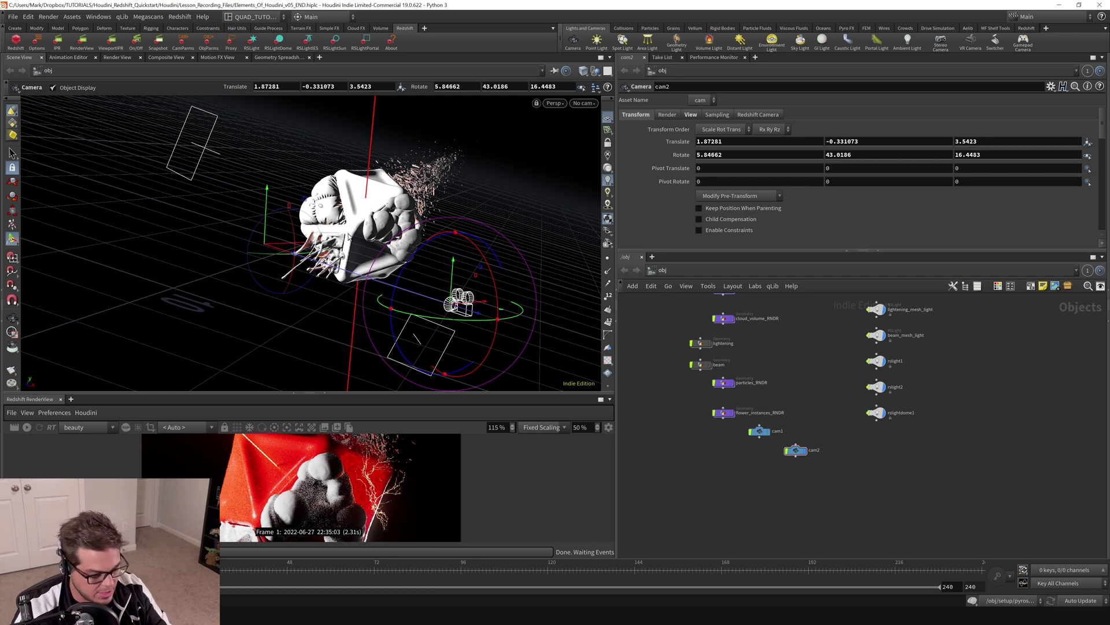
Hide the lights in the viewport through the object visibility options
{"action": "key", "text": "space+h"}
{"action": "middle_click_drag", "start_coordinate": [290, 226], "coordinate": [443, 226]}
{"action": "scroll", "coordinate": [430, 214], "scroll_direction": "up", "scroll_amount": 6}
{"action": "left_click_drag", "start_coordinate": [185, 345], "coordinate": [423, 211]}
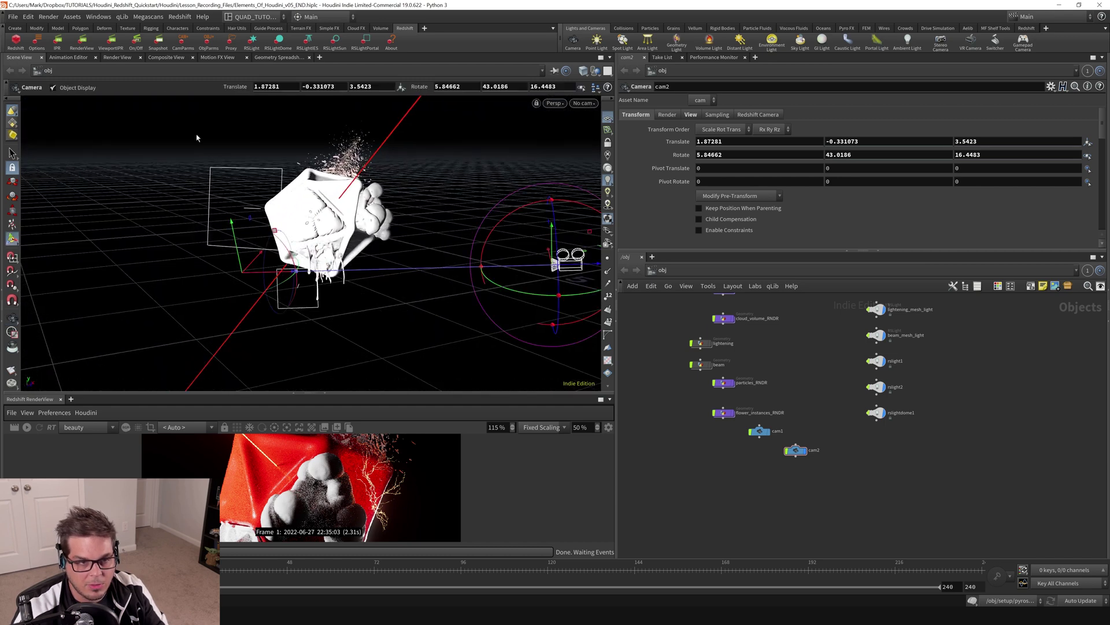
{"action": "left_click_drag", "start_coordinate": [352, 203], "coordinate": [289, 209]}
{"action": "key", "text": "Return"}
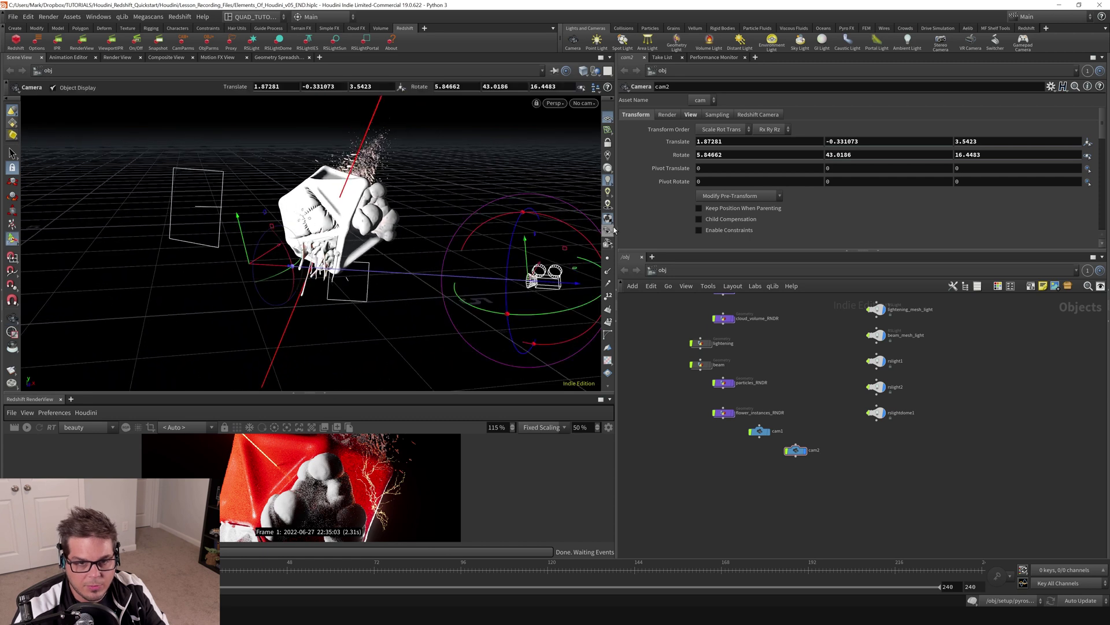
{"action": "left_click", "coordinate": [608, 231]}
{"action": "left_click", "coordinate": [621, 352]}
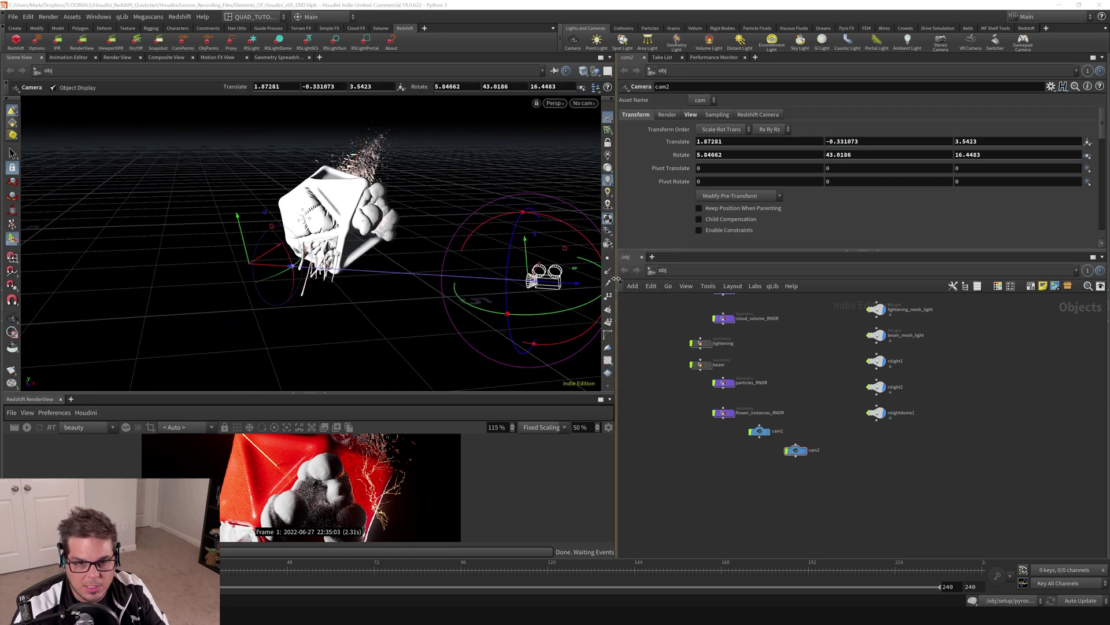
{"action": "left_click", "coordinate": [610, 234]}
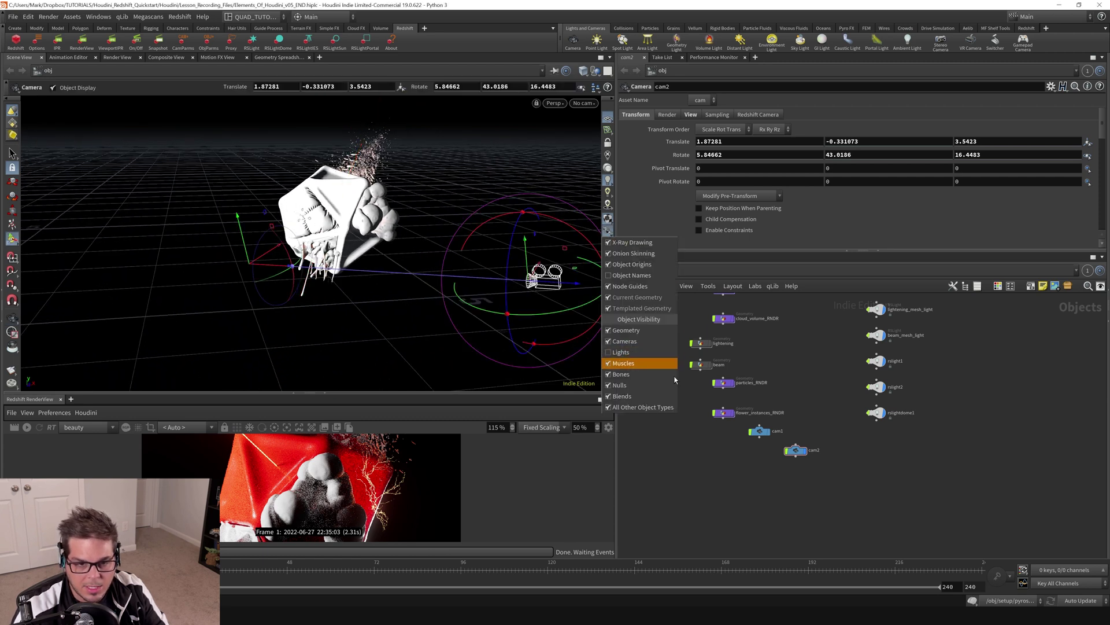
Raise cam2 along its own vertical axis with the position handle to about 1.44, 1.22, 3.57
{"action": "middle_click_drag", "start_coordinate": [373, 279], "coordinate": [325, 287], "text": "alt"}
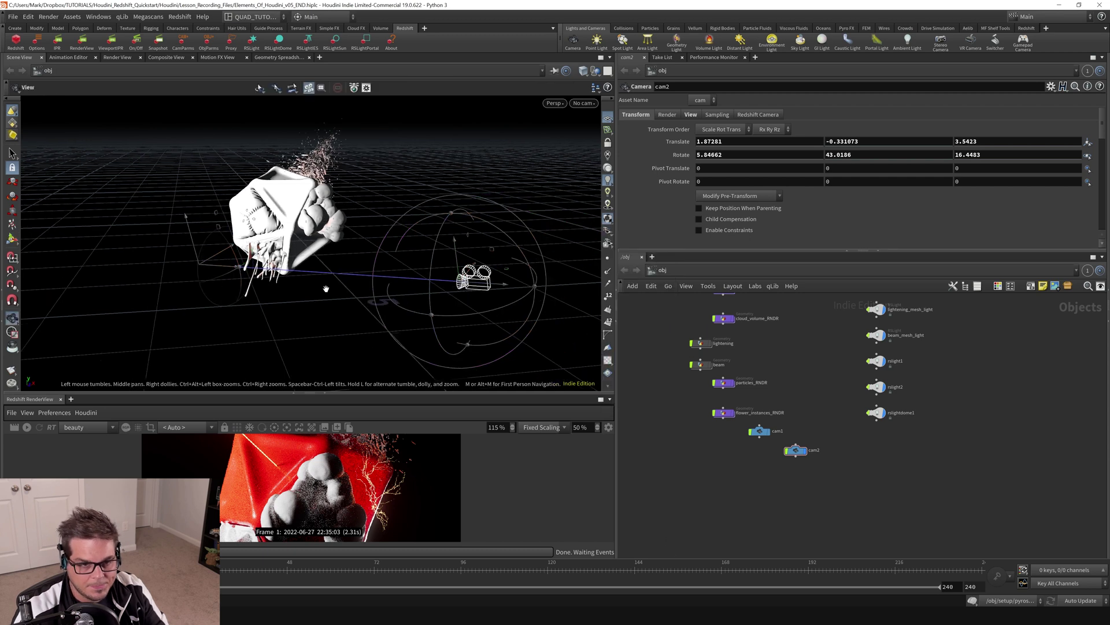
{"action": "right_click_drag", "start_coordinate": [325, 287], "coordinate": [306, 309], "text": "alt"}
{"action": "left_click_drag", "start_coordinate": [306, 309], "coordinate": [316, 292], "text": "alt"}
{"action": "key", "text": "Escape"}
{"action": "left_click_drag", "start_coordinate": [404, 273], "coordinate": [431, 278]}
{"action": "key", "text": "Return"}
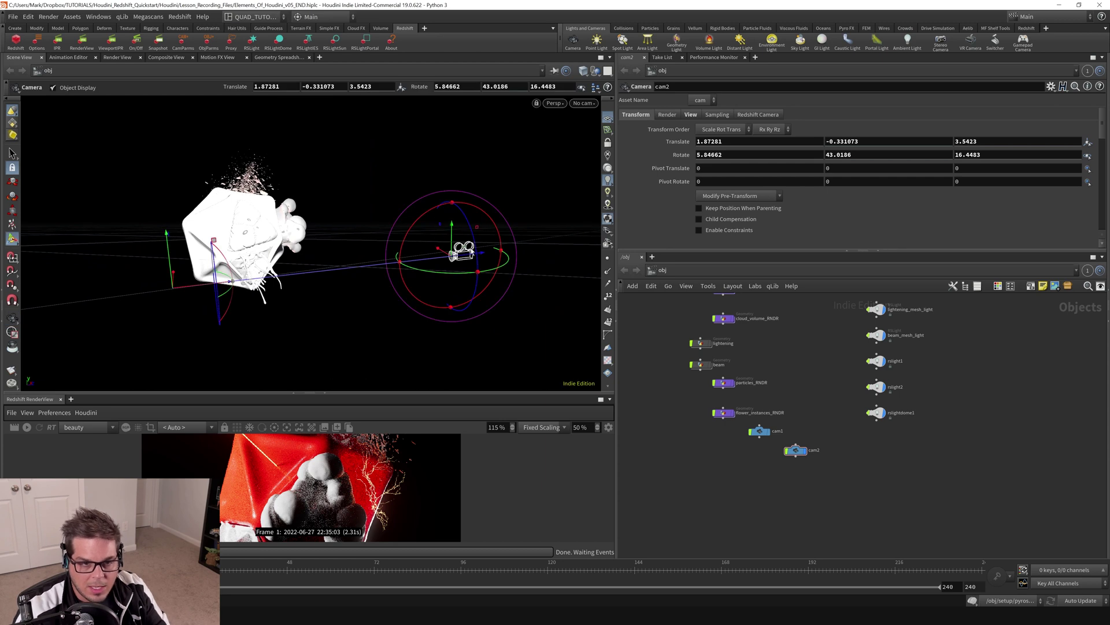
{"action": "left_click_drag", "start_coordinate": [475, 239], "coordinate": [449, 169]}
{"action": "key", "text": "ctrl+z"}
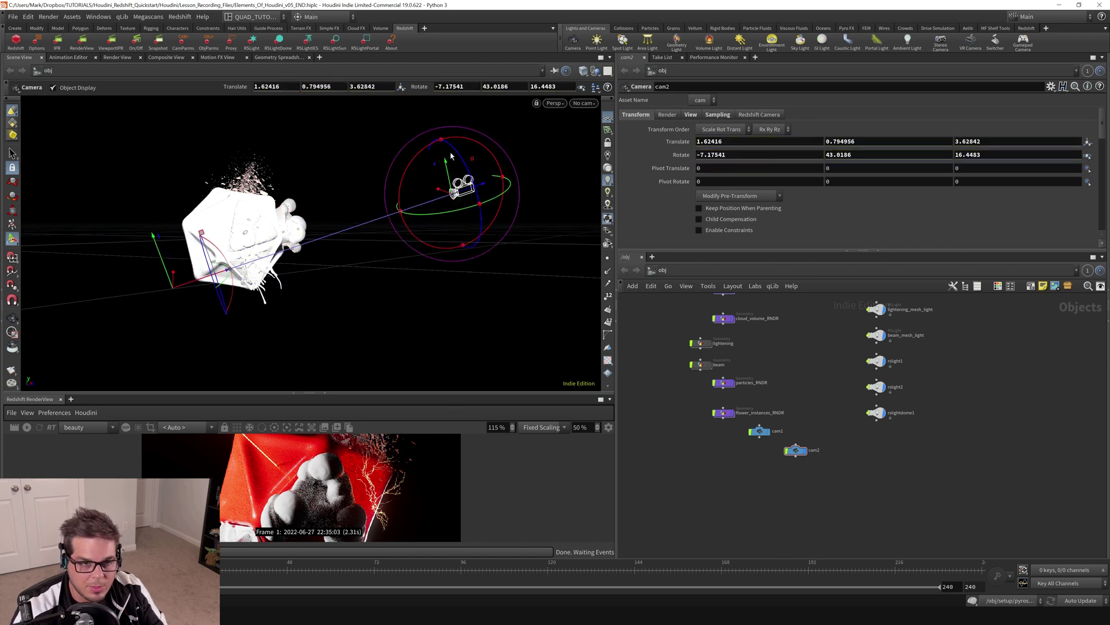
{"action": "left_click_drag", "start_coordinate": [173, 292], "coordinate": [175, 321]}
{"action": "left_click_drag", "start_coordinate": [450, 182], "coordinate": [444, 150]}
Re-aim cam2 with its rotation ring and orientation target handle to a rotation of about -18.5, 58.6, 8.4
{"action": "left_click_drag", "start_coordinate": [222, 252], "coordinate": [261, 263], "text": "alt"}
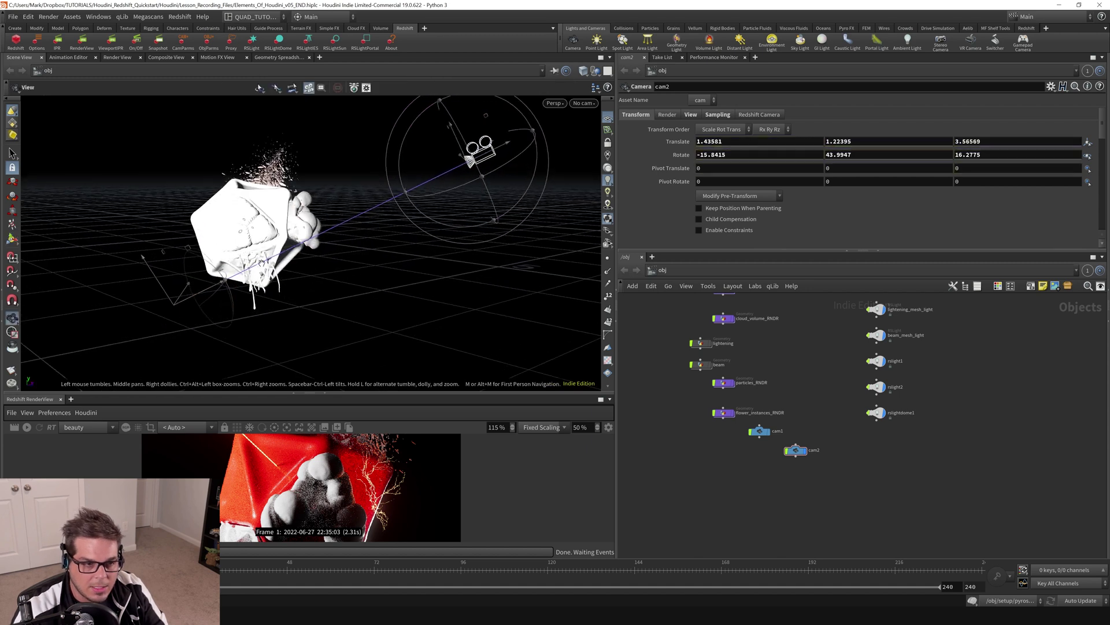
{"action": "right_click_drag", "start_coordinate": [261, 263], "coordinate": [251, 277], "text": "alt"}
{"action": "middle_click_drag", "start_coordinate": [257, 276], "coordinate": [268, 281], "text": "alt"}
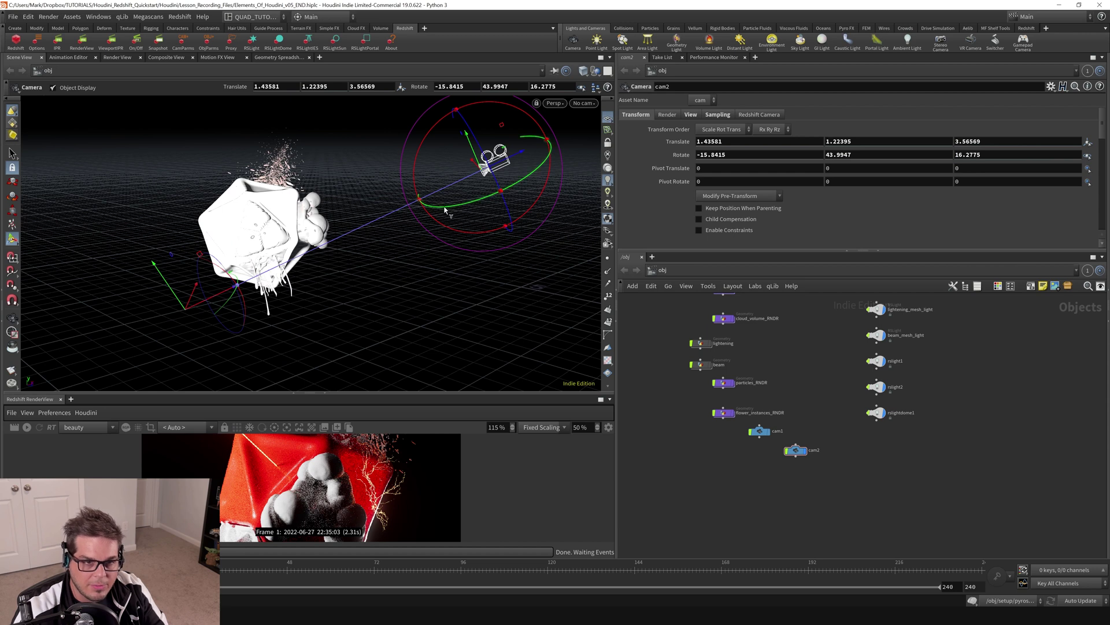
{"action": "mouse_move", "coordinate": [445, 210]}
{"action": "left_mouse_down"}
{"action": "mouse_move", "coordinate": [483, 197]}
{"action": "mouse_move", "coordinate": [398, 212]}
{"action": "mouse_move", "coordinate": [458, 217]}
{"action": "left_mouse_up"}
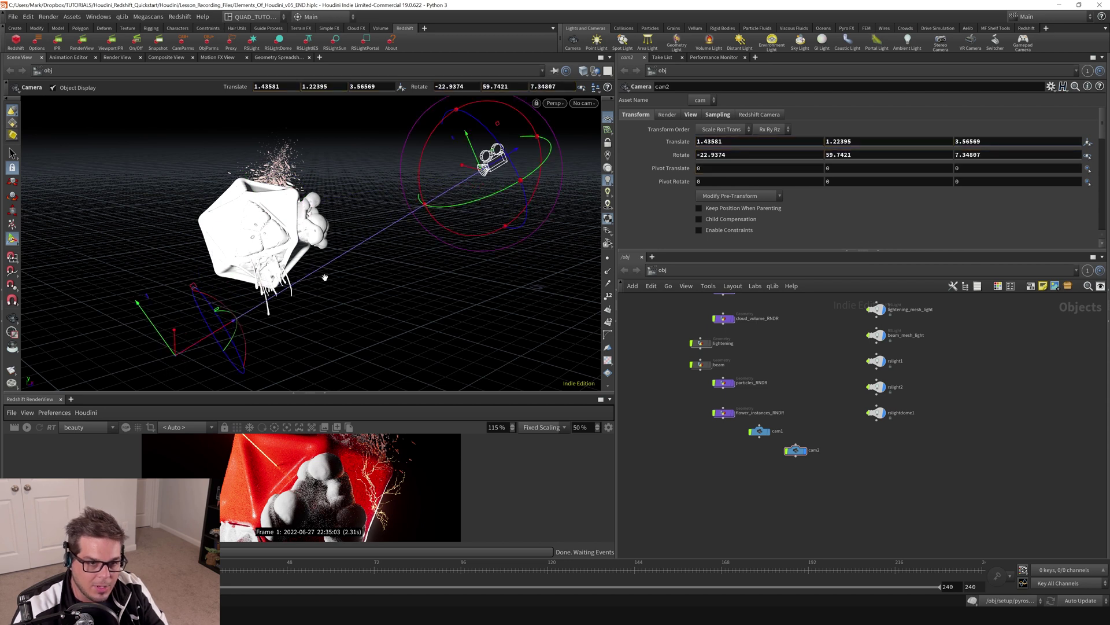
{"action": "key", "text": "Escape"}
{"action": "left_click_drag", "start_coordinate": [325, 277], "coordinate": [174, 309]}
{"action": "key", "text": "Return"}
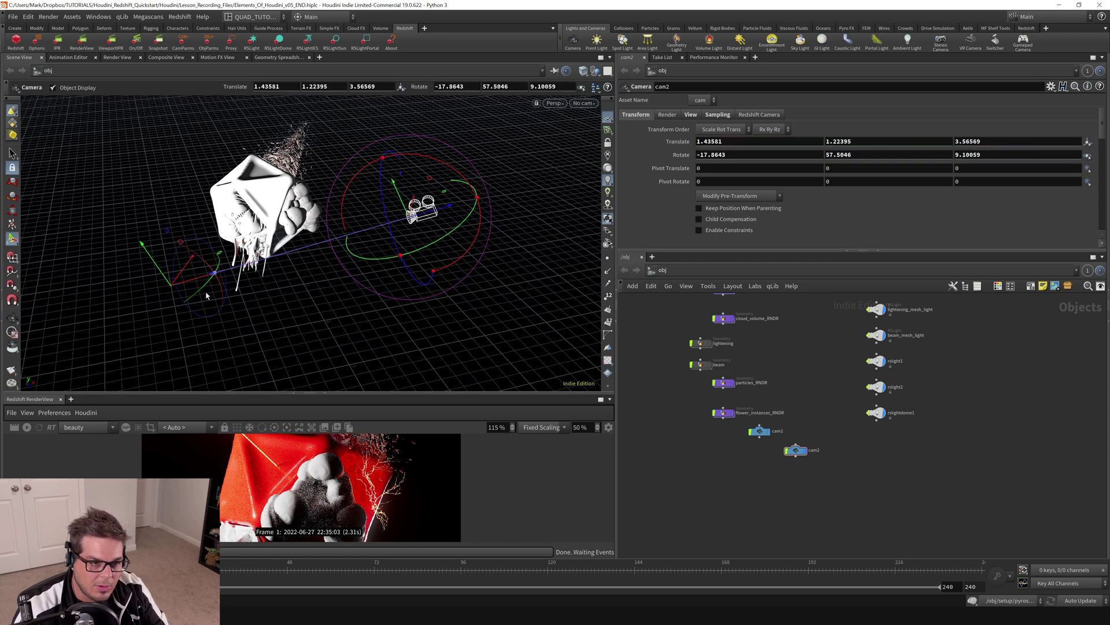
{"action": "mouse_move", "coordinate": [207, 288]}
{"action": "left_mouse_down"}
{"action": "mouse_move", "coordinate": [191, 293]}
{"action": "mouse_move", "coordinate": [209, 277]}
{"action": "mouse_move", "coordinate": [186, 296]}
{"action": "mouse_move", "coordinate": [201, 287]}
{"action": "left_mouse_up"}
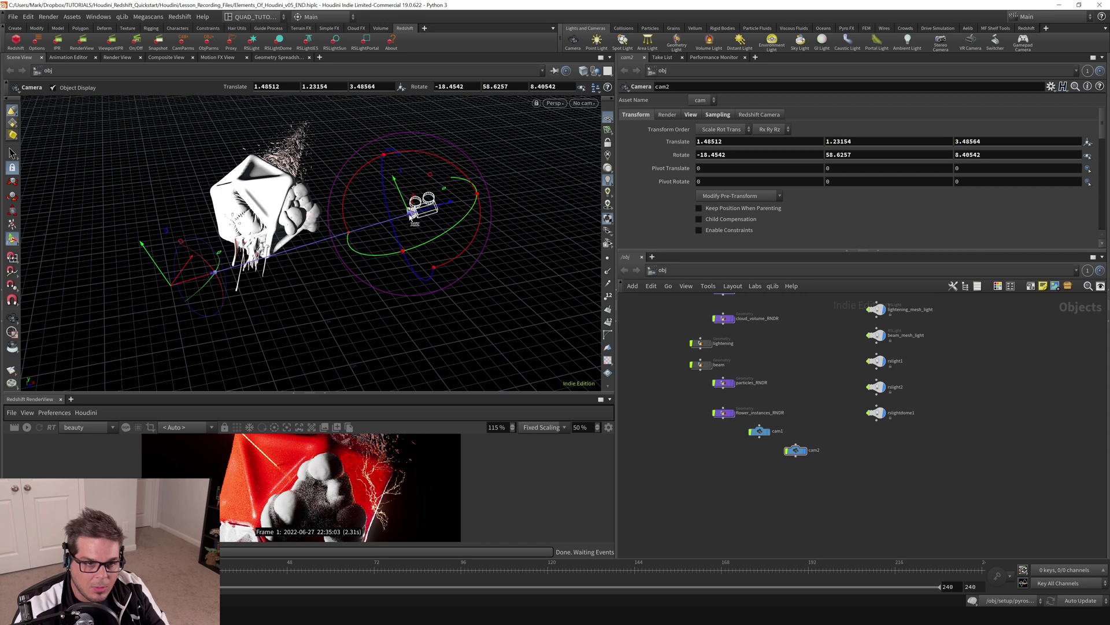
Align cam2's handle to World and slide the camera along the world X axis to about 1.03
{"action": "right_click", "coordinate": [410, 216]}
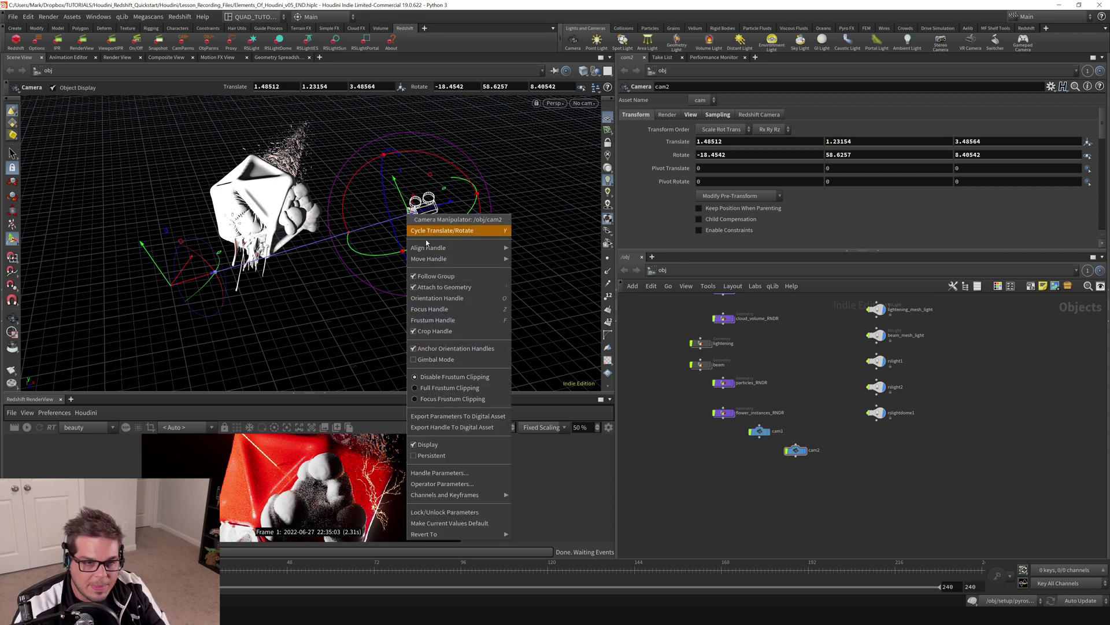
{"action": "mouse_move", "coordinate": [476, 247]}
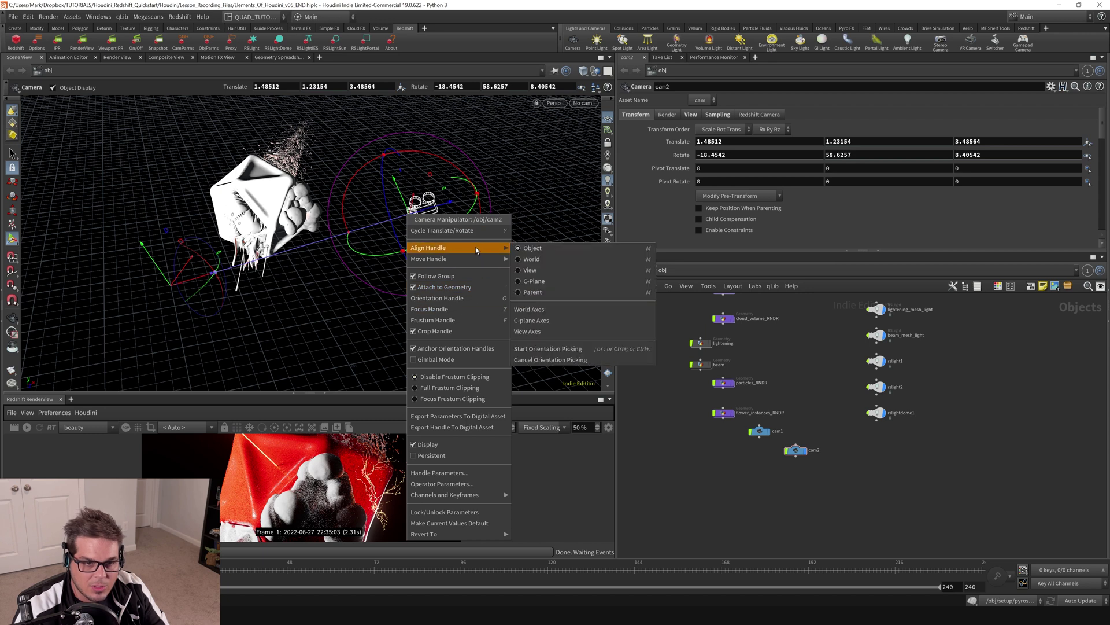
{"action": "left_click", "coordinate": [552, 258]}
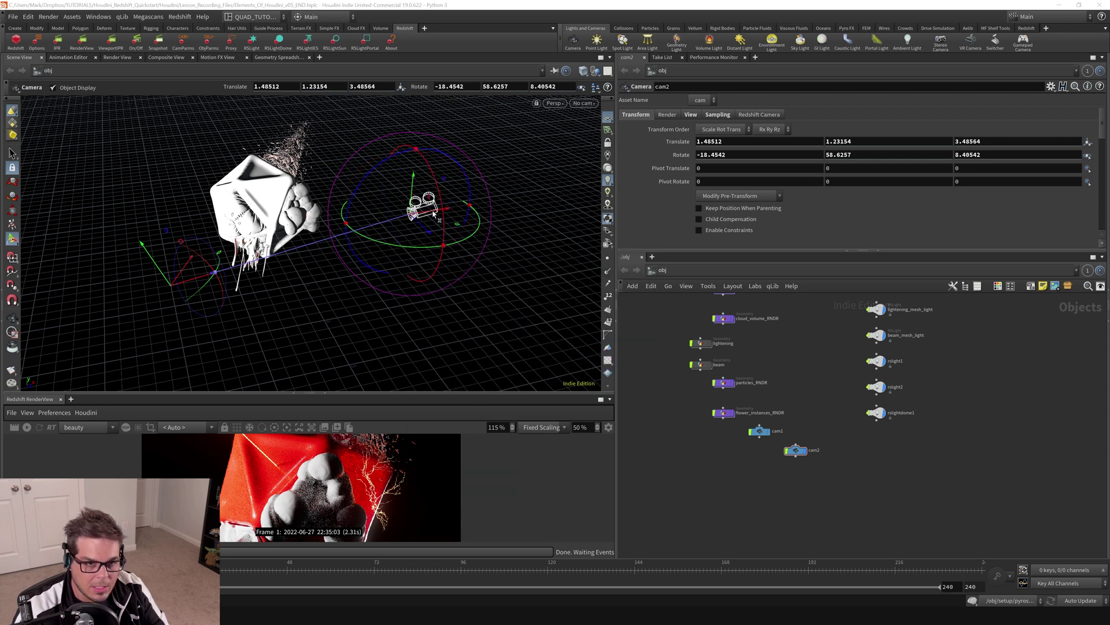
{"action": "left_click_drag", "start_coordinate": [434, 214], "coordinate": [395, 223]}
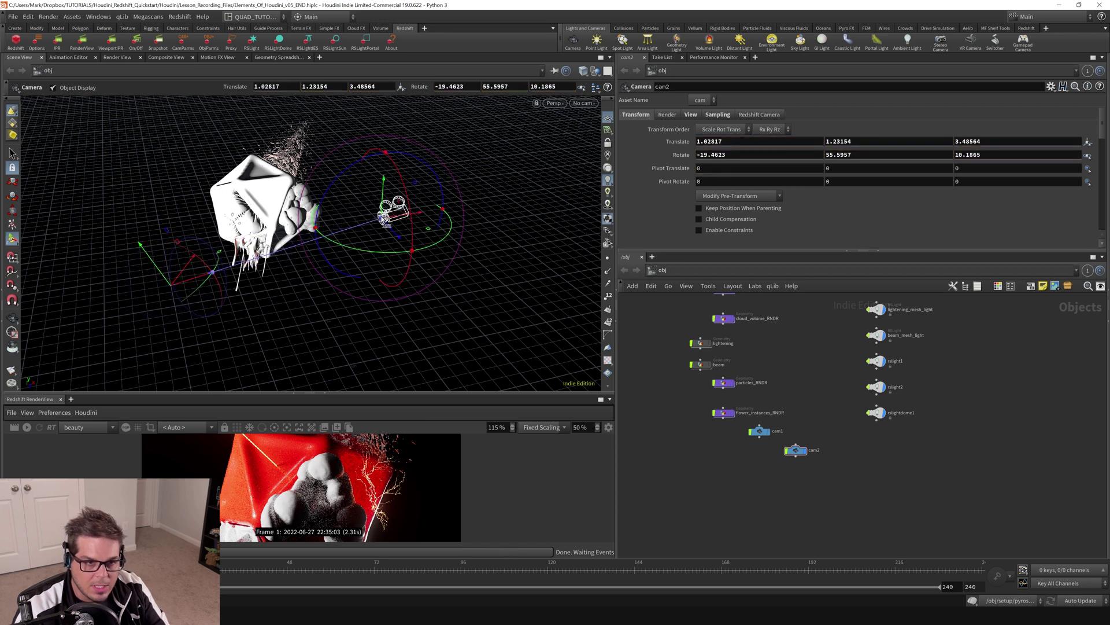
Align cam2's handle to View and move the camera along the view axes to about 0.34, 2.56, 6.08
{"action": "right_click", "coordinate": [382, 218]}
{"action": "mouse_move", "coordinate": [404, 252]}
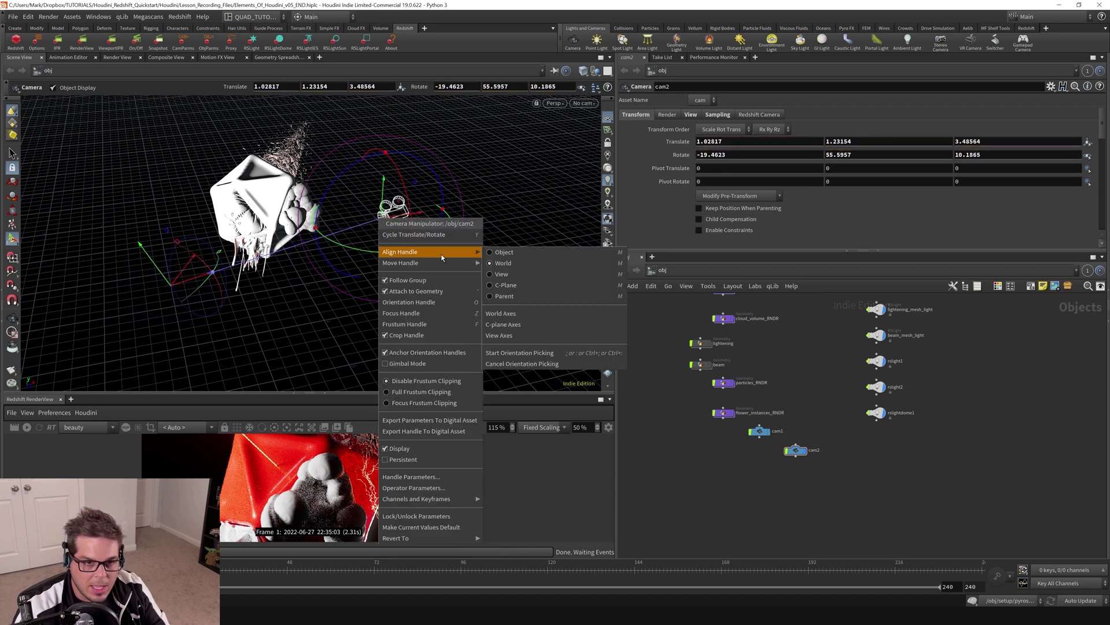
{"action": "left_click", "coordinate": [502, 274]}
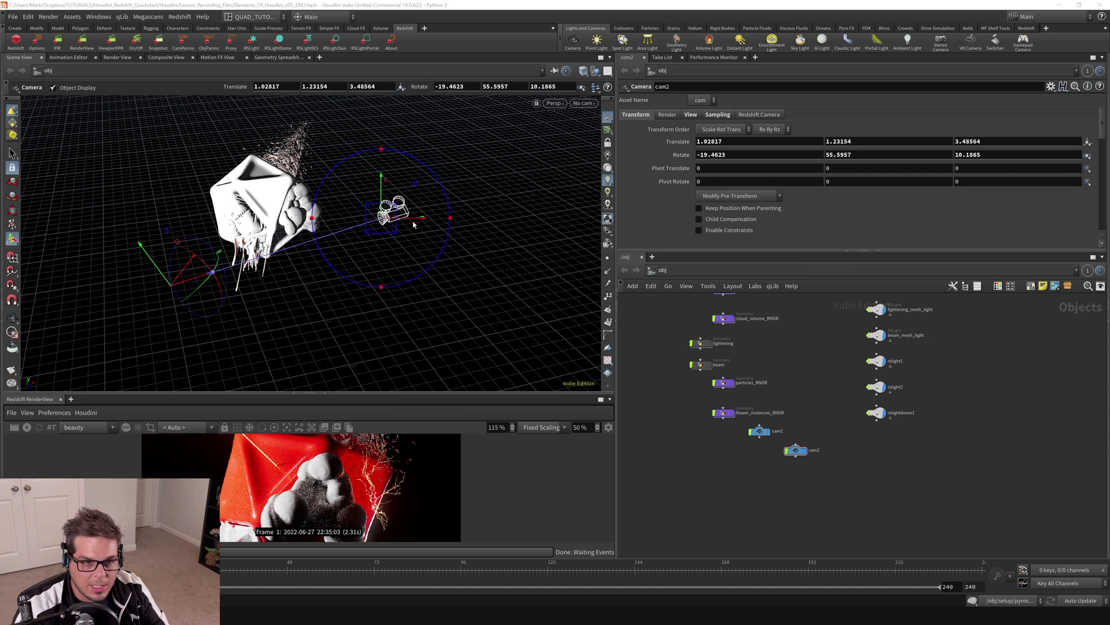
{"action": "left_click_drag", "start_coordinate": [419, 222], "coordinate": [353, 318]}
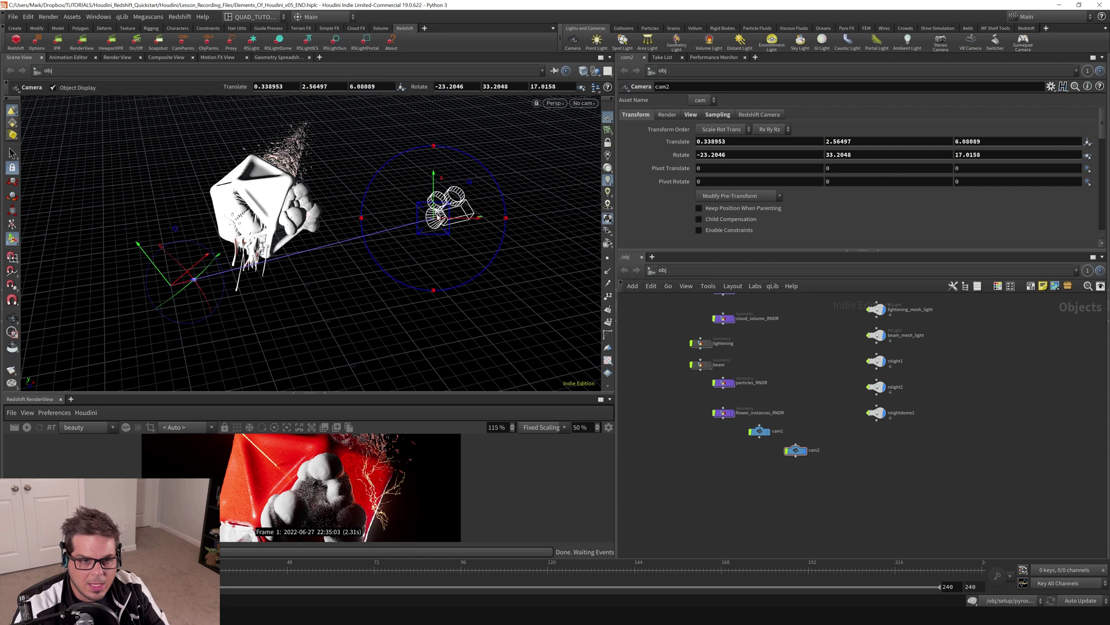
Align cam2's handle to Object, lower the camera to about 0.82, 1.74, 6.41 and re-aim it with the target handle
{"action": "right_click", "coordinate": [433, 220]}
{"action": "mouse_move", "coordinate": [459, 253]}
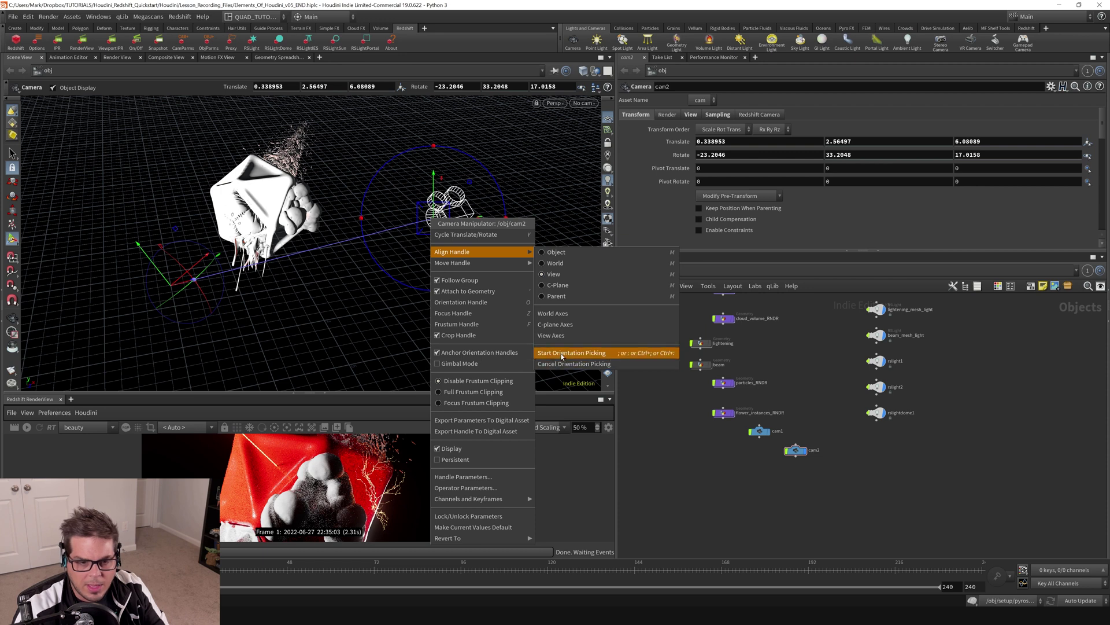
{"action": "mouse_move", "coordinate": [500, 255]}
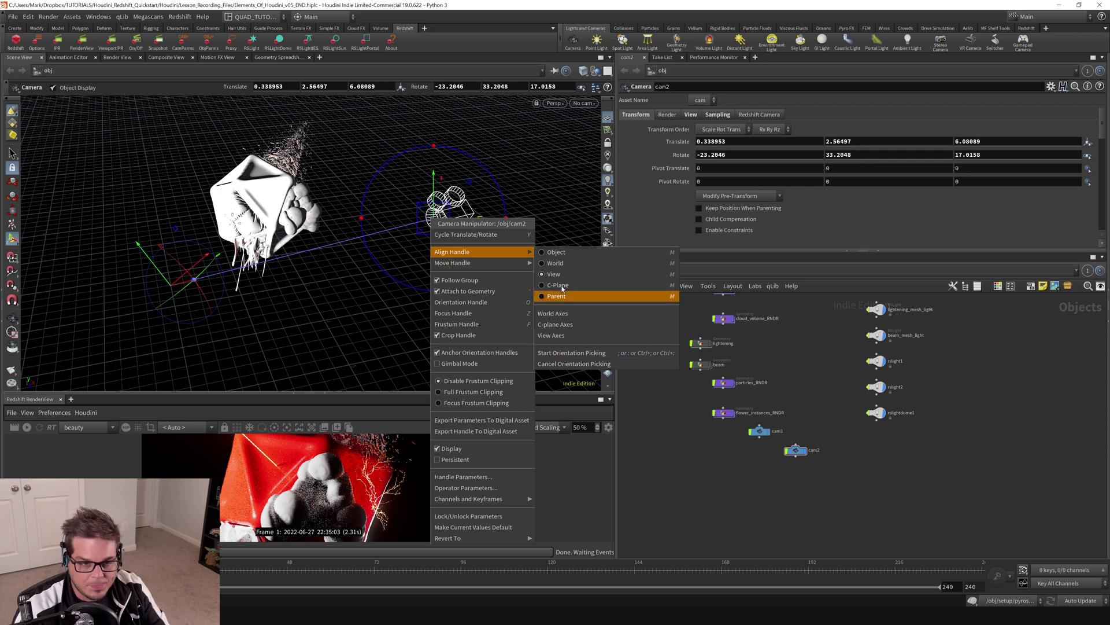
{"action": "left_click", "coordinate": [511, 301]}
{"action": "right_click", "coordinate": [433, 222]}
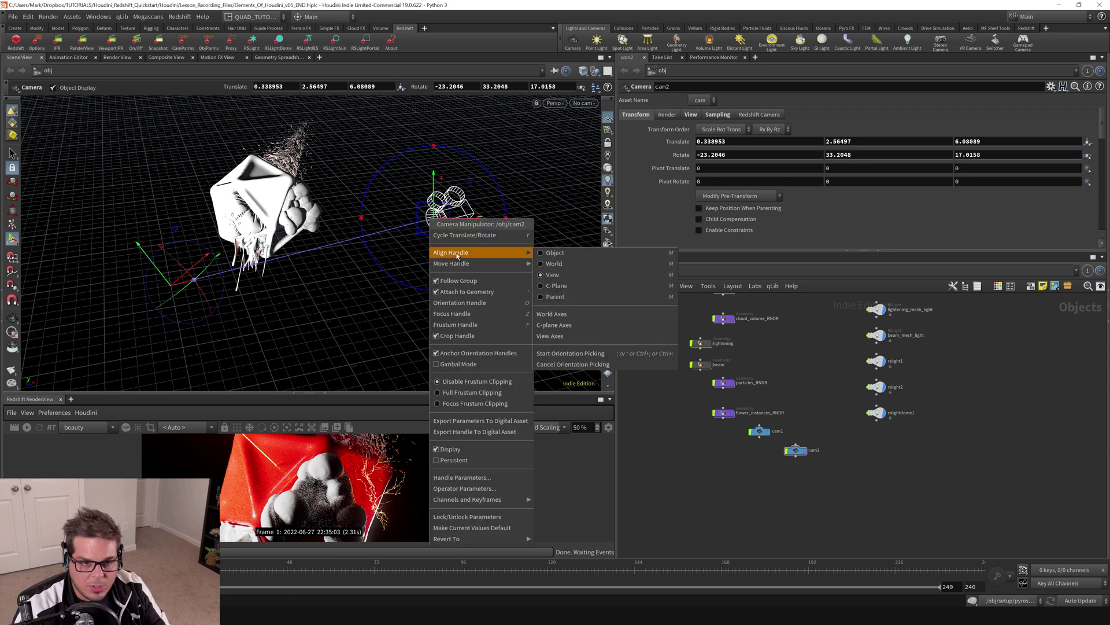
{"action": "left_click", "coordinate": [560, 262]}
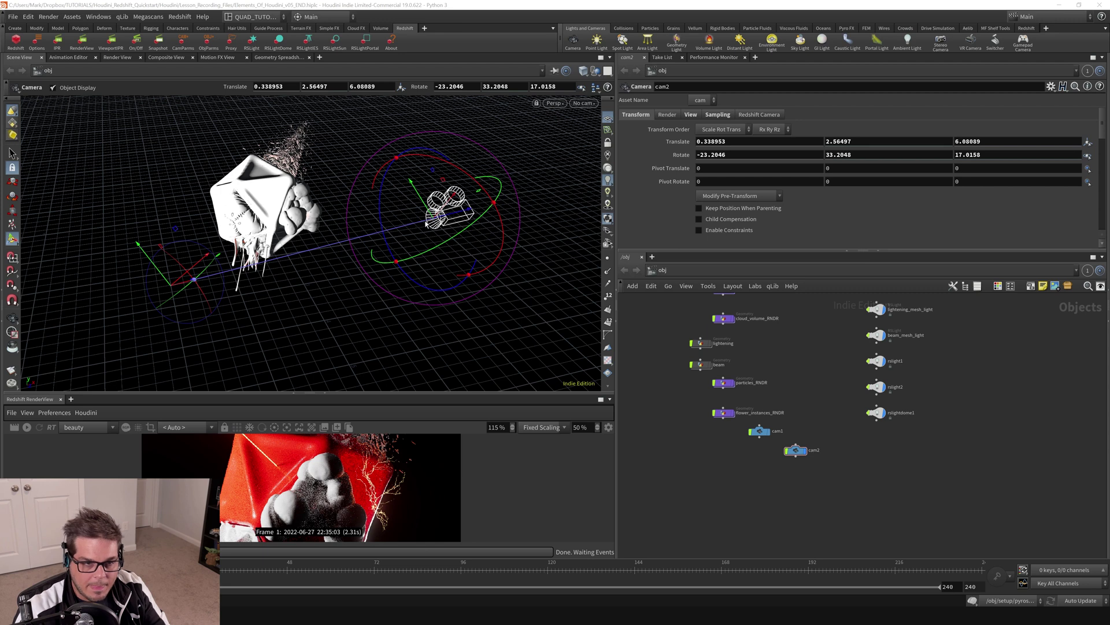
{"action": "left_click_drag", "start_coordinate": [423, 200], "coordinate": [249, 280]}
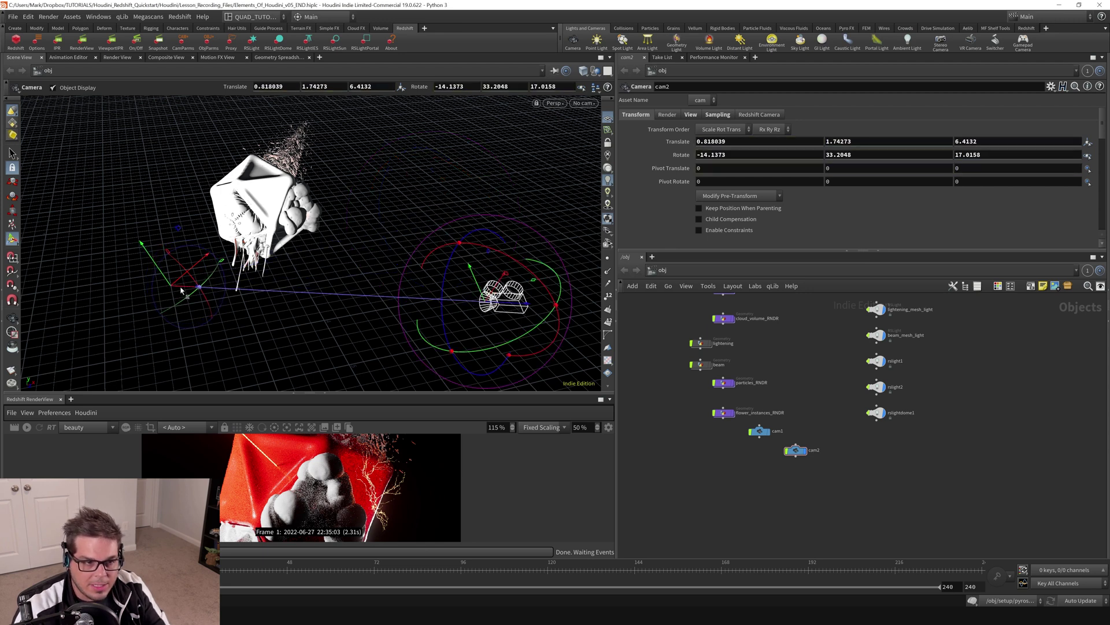
{"action": "left_click_drag", "start_coordinate": [173, 286], "coordinate": [272, 260], "text": "alt"}
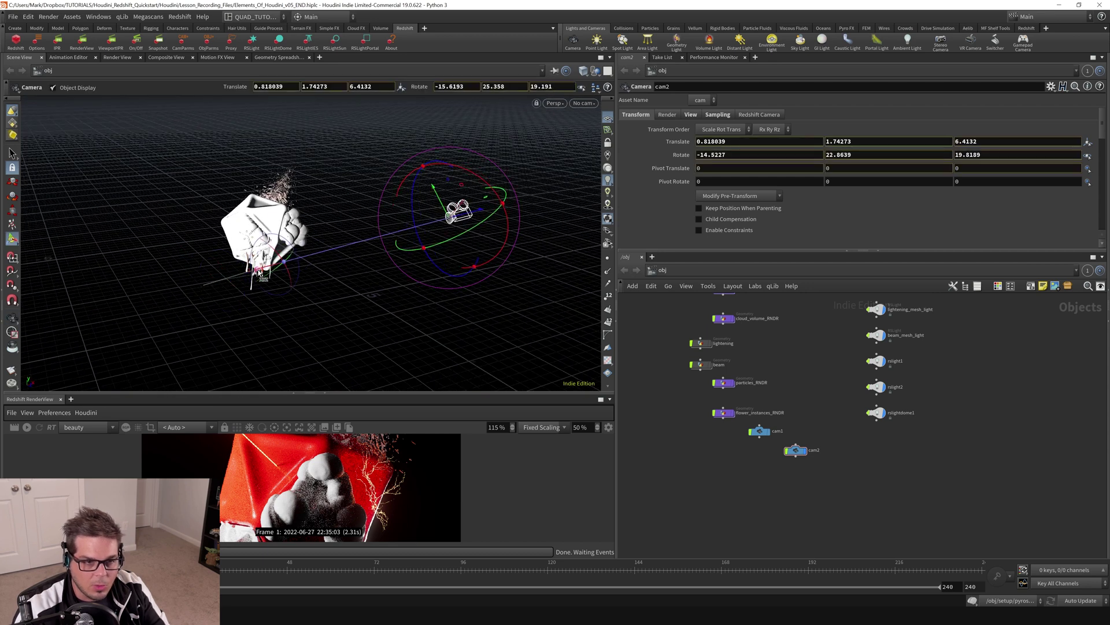
Turn off Anchor Orientation Handles for cam2, then re-aim the camera and move it to about 0.24, 2.21, 5.77
{"action": "right_click", "coordinate": [451, 219]}
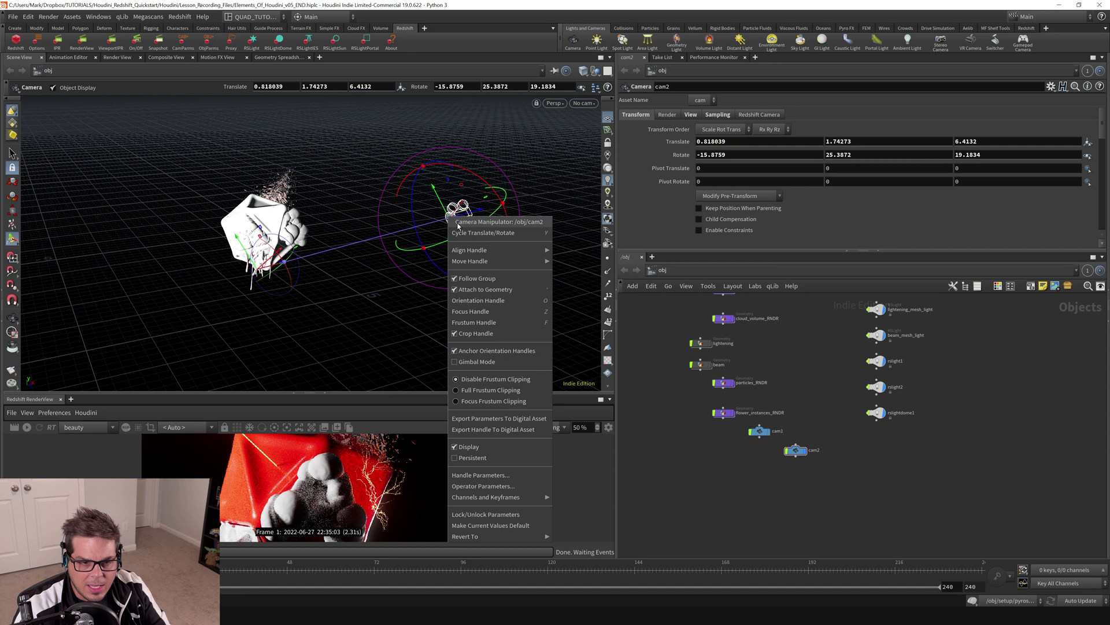
{"action": "left_click", "coordinate": [486, 352]}
{"action": "left_click_drag", "start_coordinate": [441, 198], "coordinate": [447, 230]}
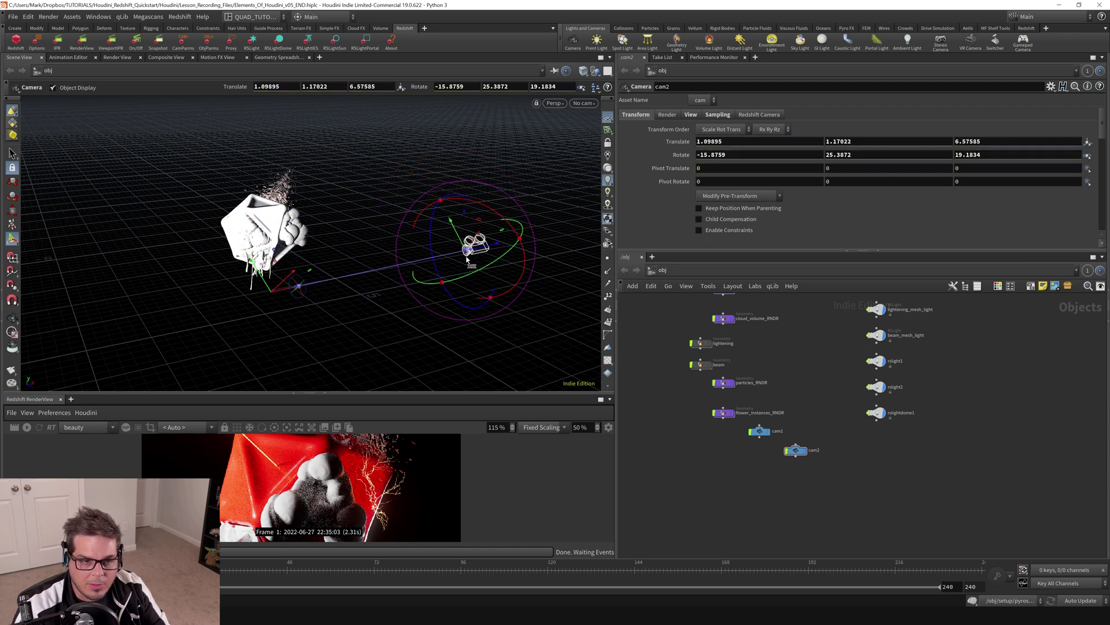
{"action": "left_click_drag", "start_coordinate": [472, 274], "coordinate": [406, 194]}
{"action": "left_click_drag", "start_coordinate": [175, 299], "coordinate": [141, 312]}
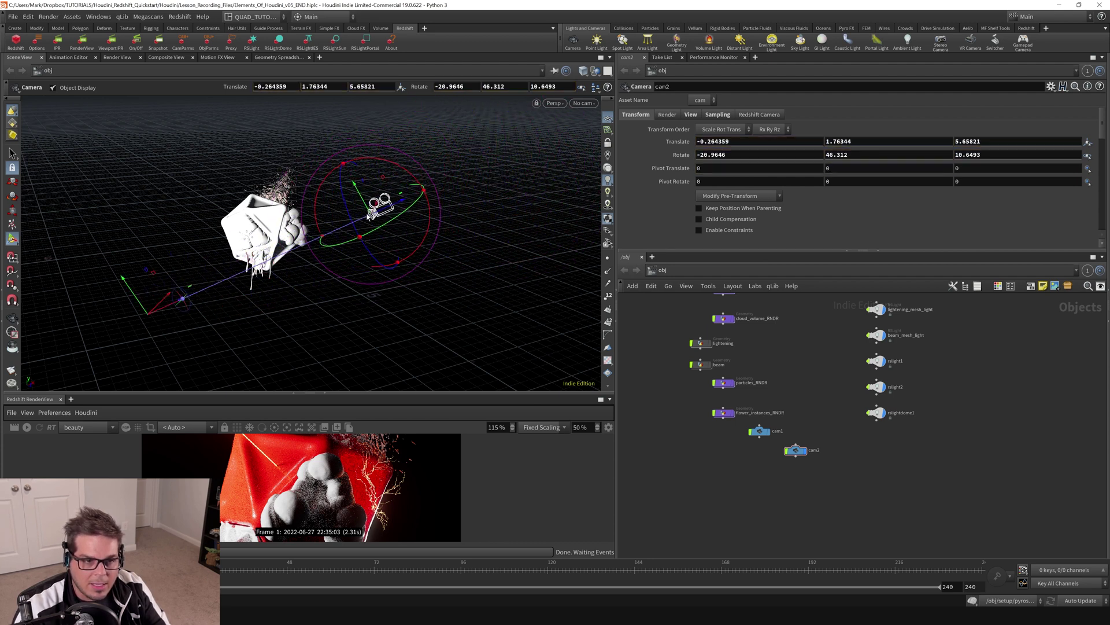
{"action": "left_click_drag", "start_coordinate": [373, 214], "coordinate": [404, 190]}
Switch the viewport layout to Two Views Side by Side and look through cam2 in the active view
{"action": "left_click_drag", "start_coordinate": [323, 248], "coordinate": [345, 253], "text": "alt"}
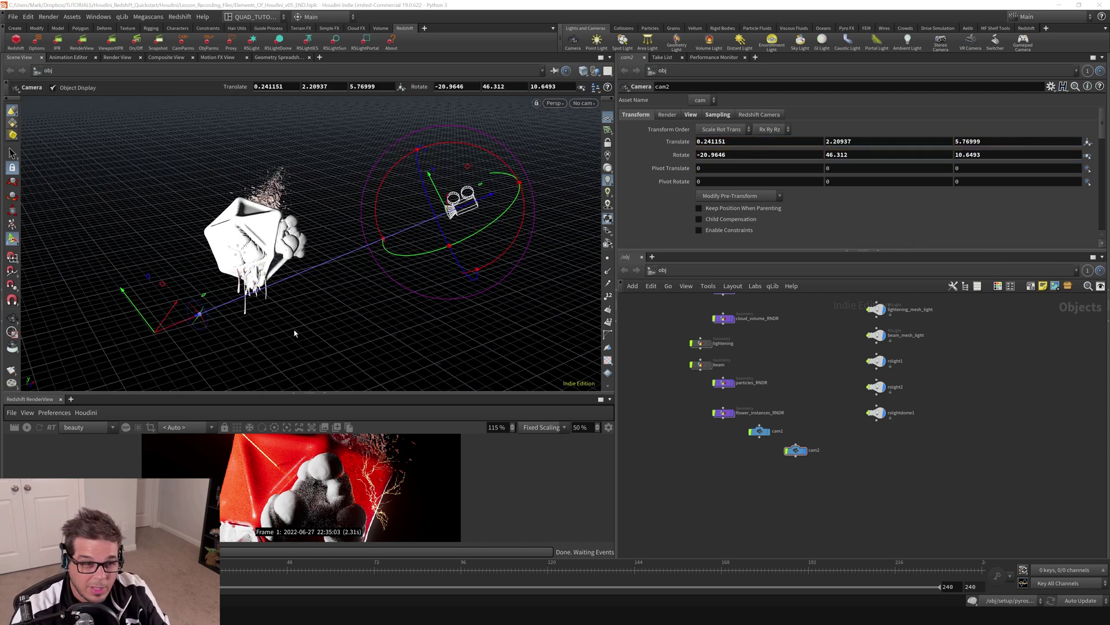
{"action": "left_click_drag", "start_coordinate": [278, 280], "coordinate": [376, 250], "text": "alt"}
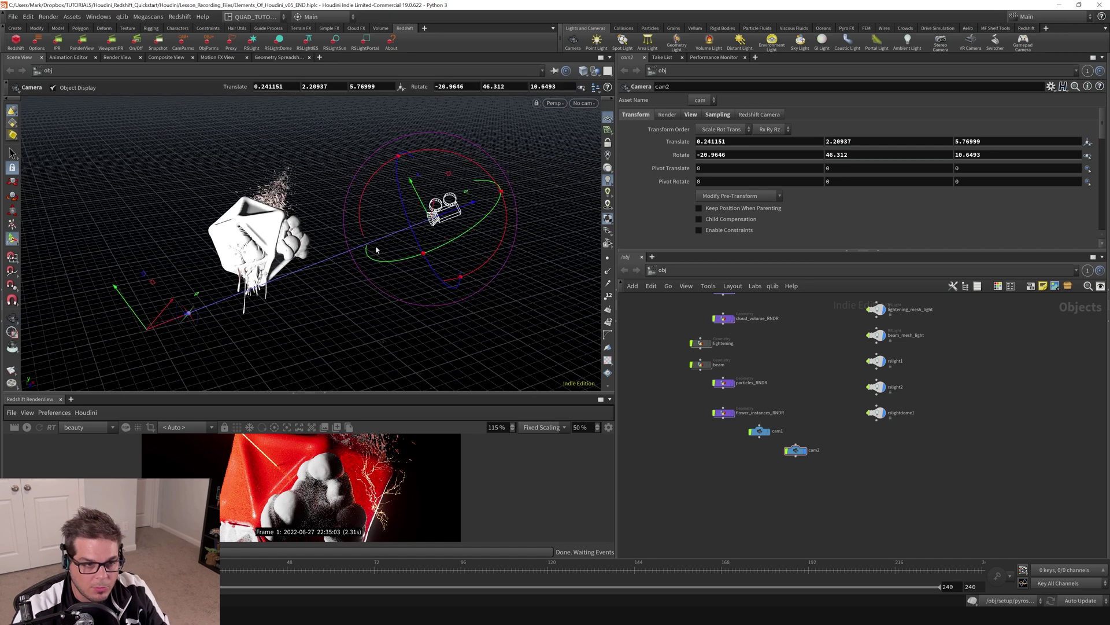
{"action": "left_click_drag", "start_coordinate": [375, 208], "coordinate": [299, 239], "text": "alt"}
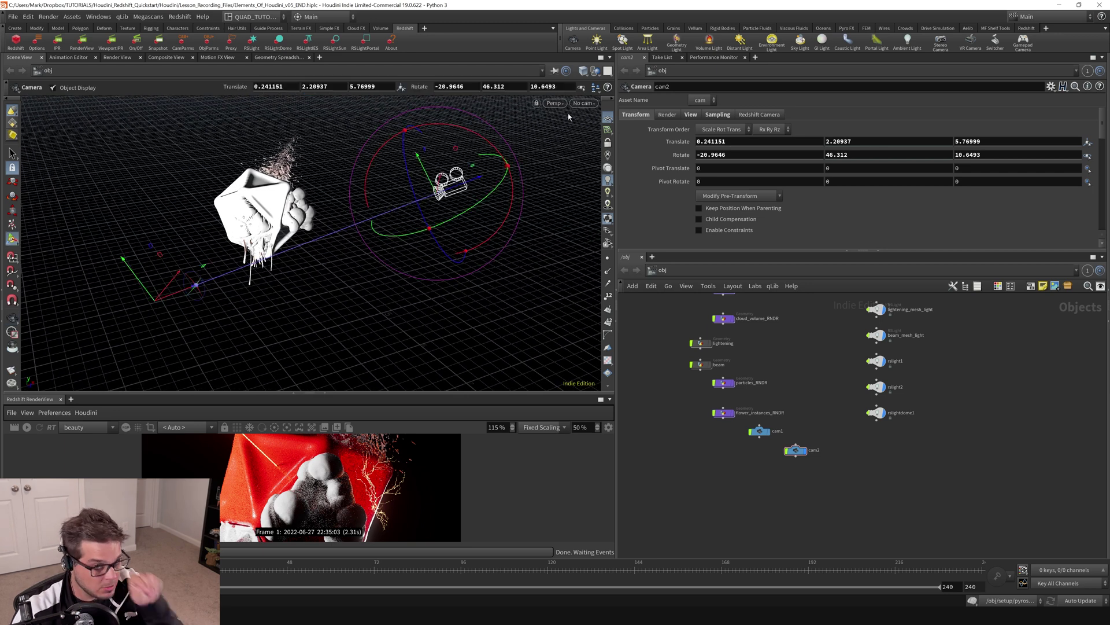
{"action": "left_click", "coordinate": [611, 73]}
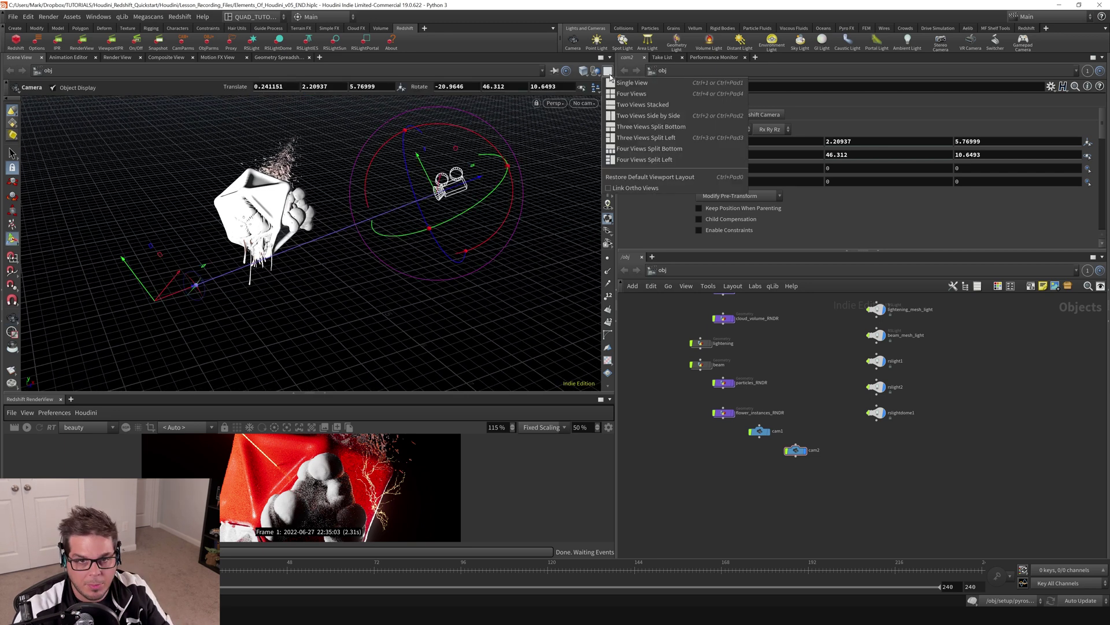
{"action": "left_click", "coordinate": [618, 115]}
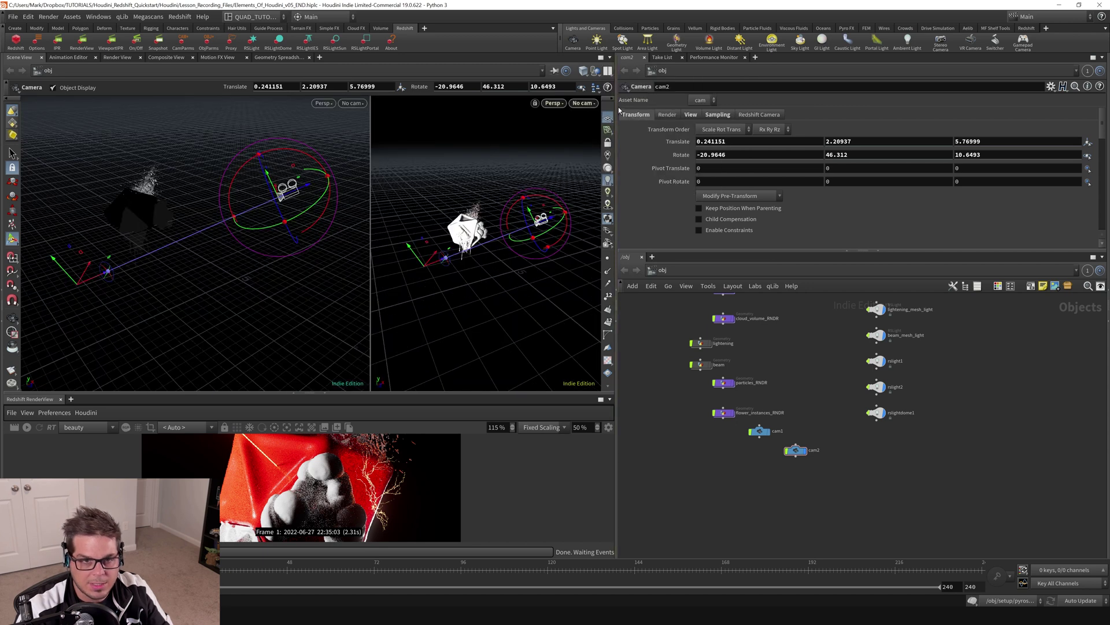
{"action": "left_click", "coordinate": [583, 103]}
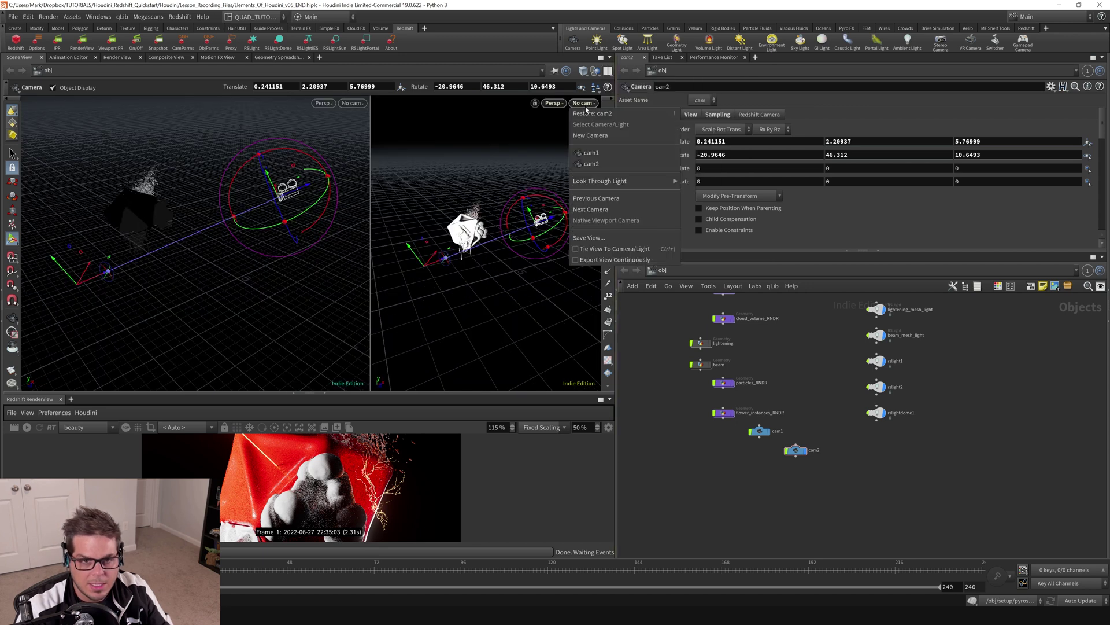
{"action": "left_click", "coordinate": [591, 165]}
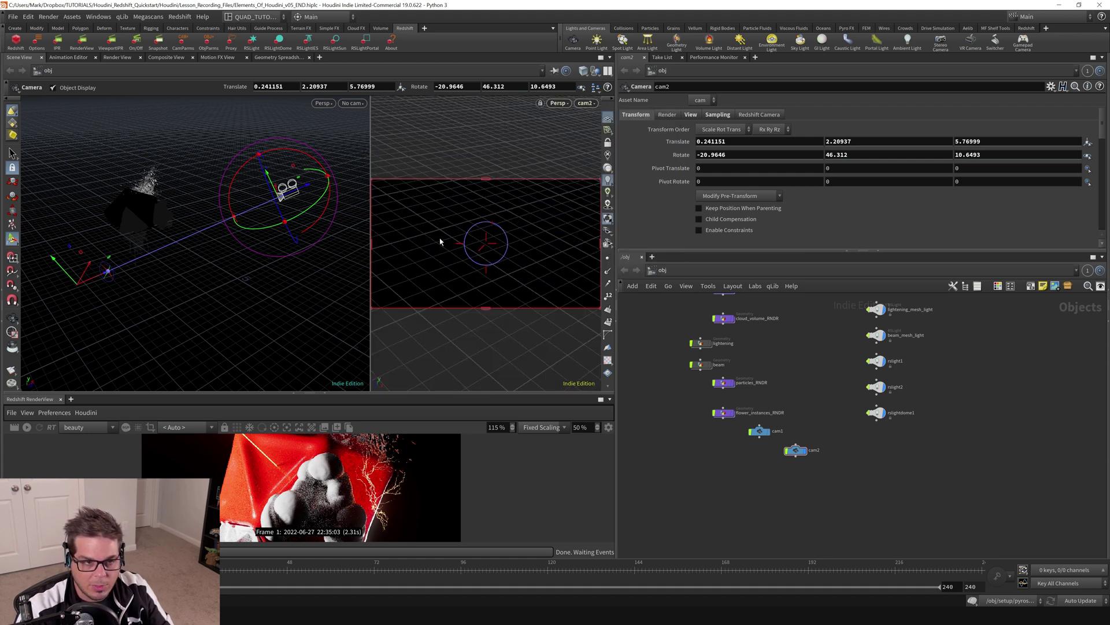
Set the free perspective view's lighting to Headlight Only and frame the object together with cam2
{"action": "key", "text": "Escape"}
{"action": "left_click_drag", "start_coordinate": [253, 187], "coordinate": [215, 222]}
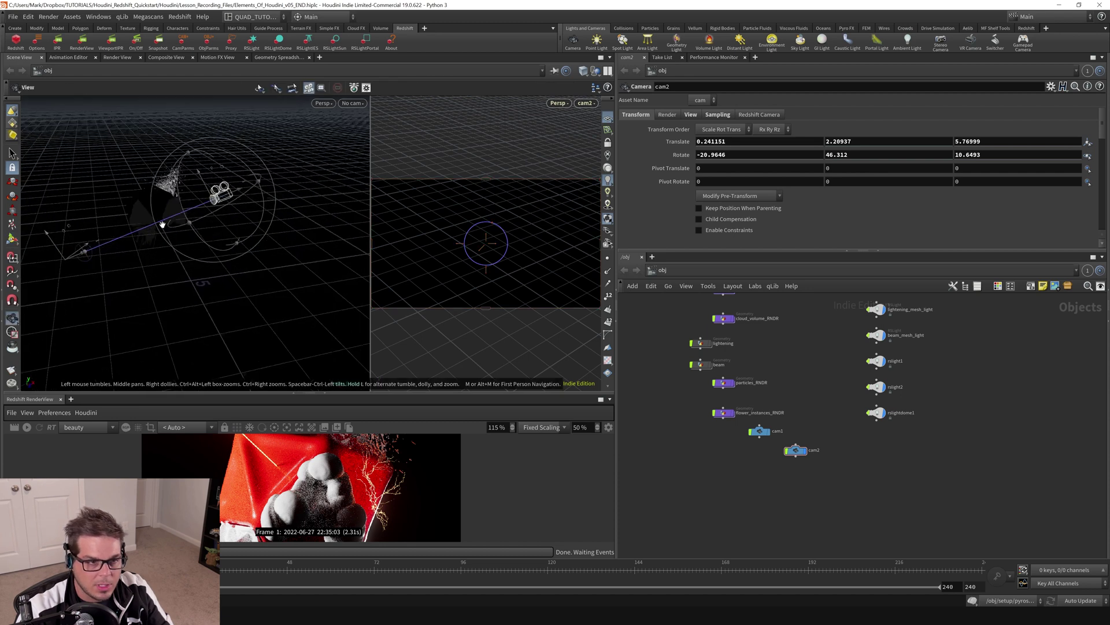
{"action": "key", "text": "Return"}
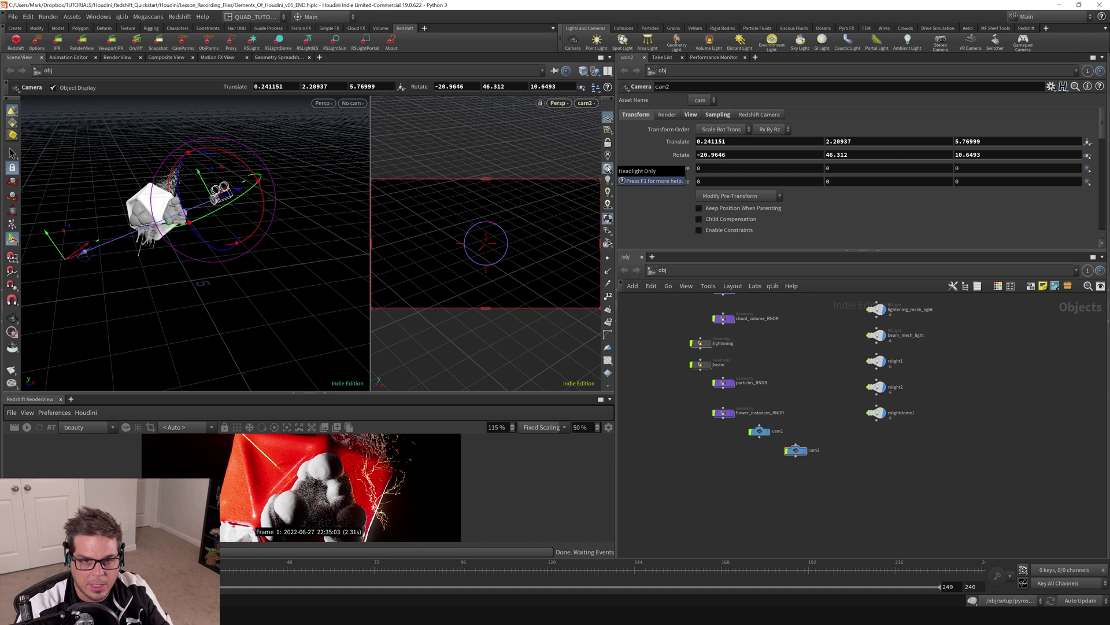
{"action": "key", "text": "Escape"}
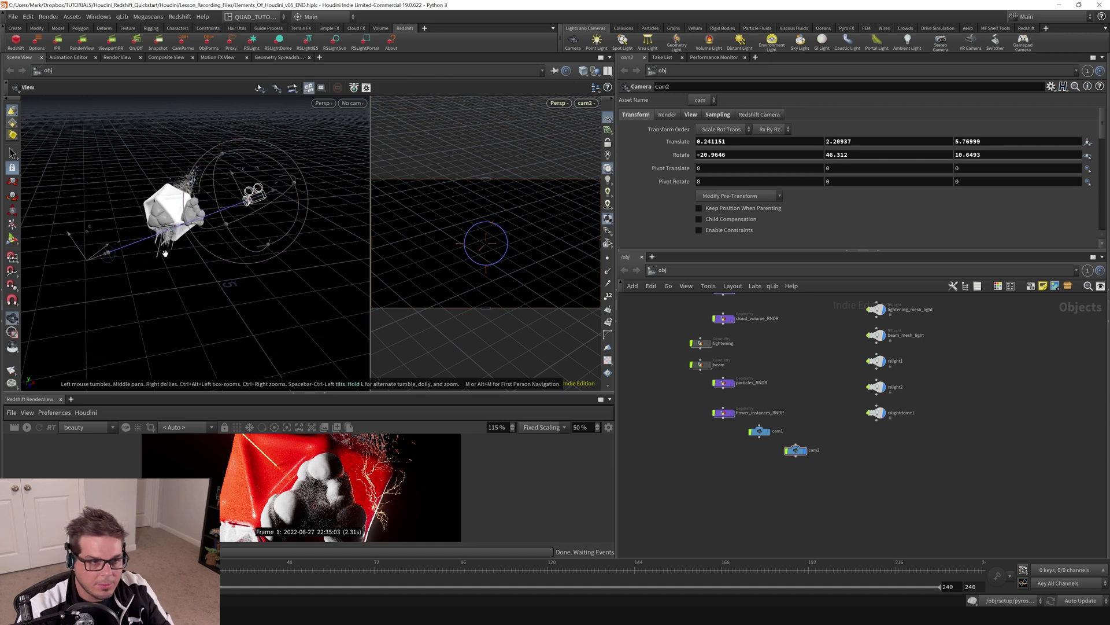
{"action": "key", "text": "Return"}
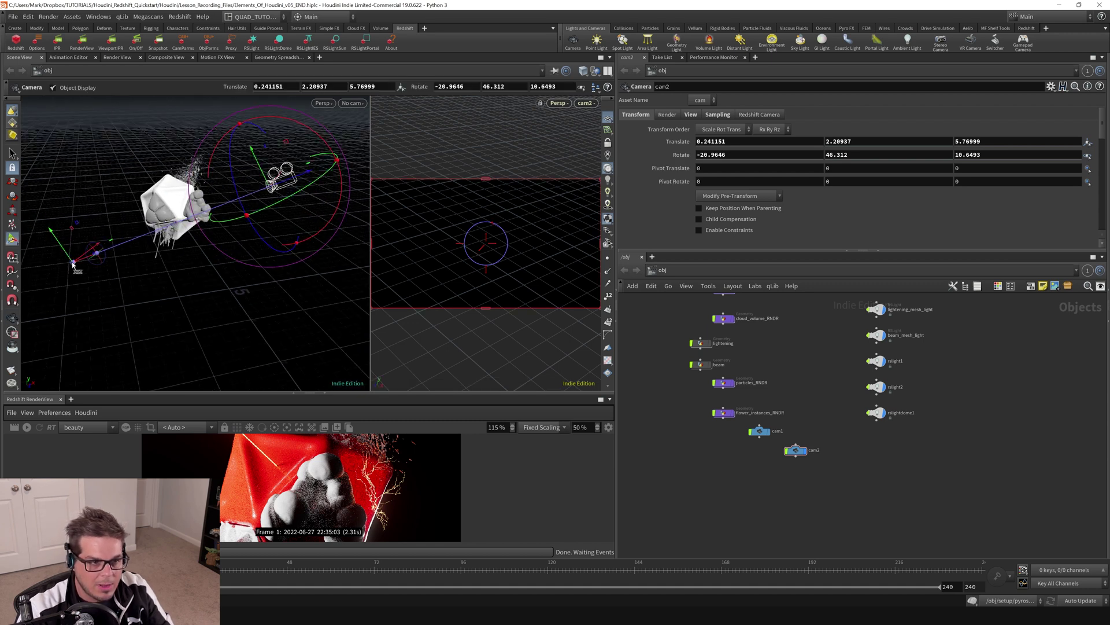
Move cam2 by its target handle to about 1.75, 2.34, 5.79, bringing its aim nearer the object
{"action": "left_click_drag", "start_coordinate": [72, 261], "coordinate": [125, 262]}
{"action": "key", "text": "Escape"}
{"action": "key", "text": "Escape"}
{"action": "key", "text": "Return"}
{"action": "left_click_drag", "start_coordinate": [317, 172], "coordinate": [350, 185]}
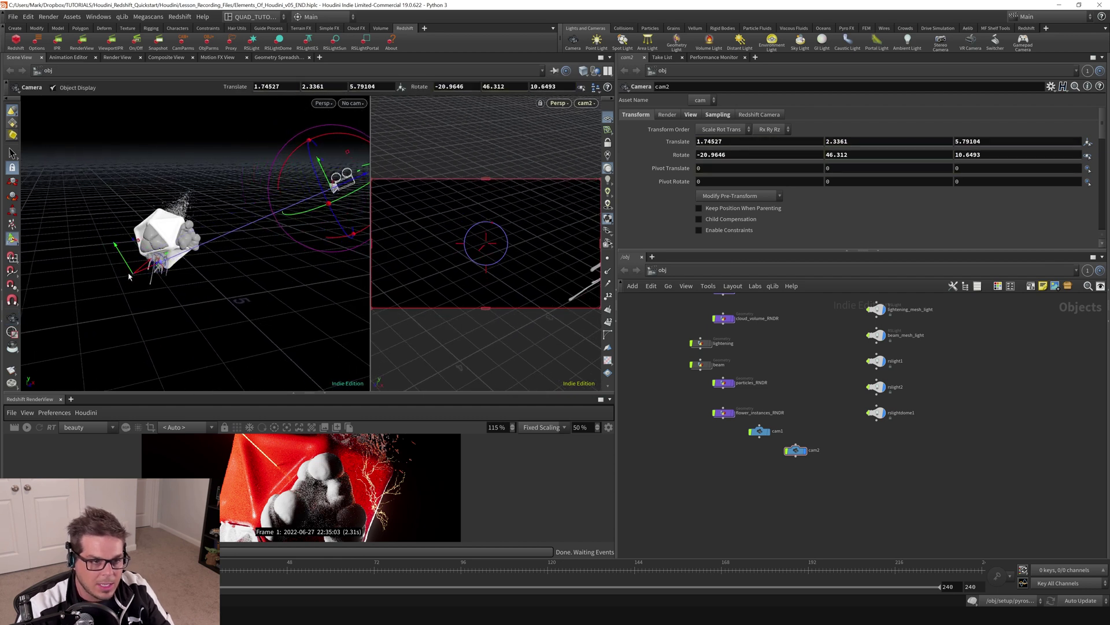
{"action": "left_click_drag", "start_coordinate": [347, 189], "coordinate": [293, 206], "text": "alt"}
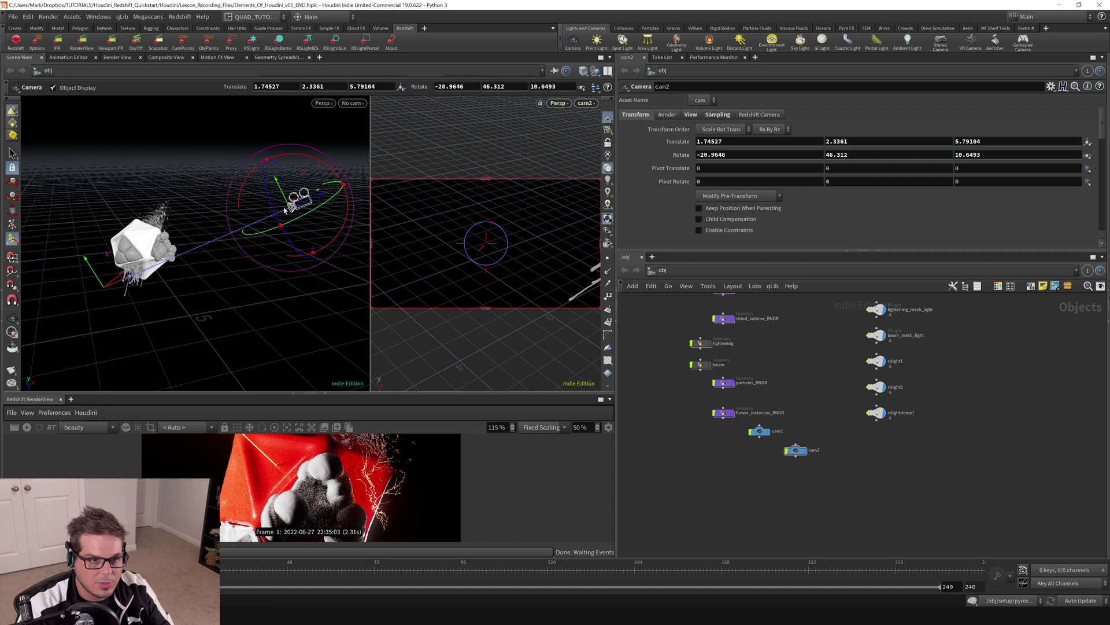
Turn on Anchor Orientation Handles for cam2 and re-aim it with the target handle to a rotation of about -25.07, 36.48, 15.27
{"action": "right_click", "coordinate": [292, 206]}
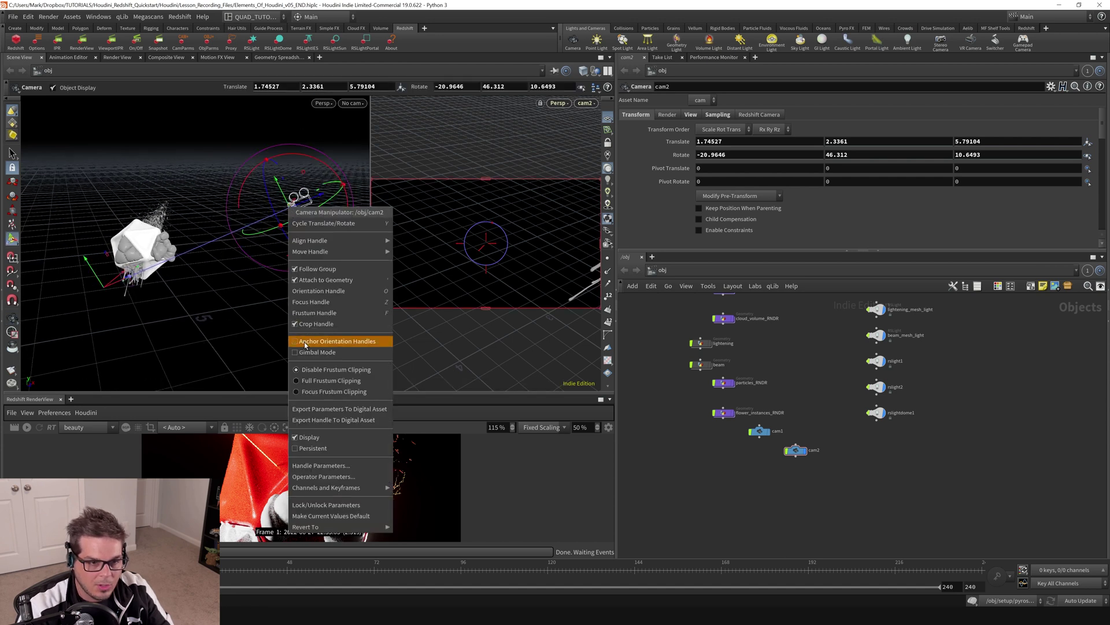
{"action": "left_click", "coordinate": [305, 342]}
{"action": "left_click_drag", "start_coordinate": [109, 293], "coordinate": [164, 275]}
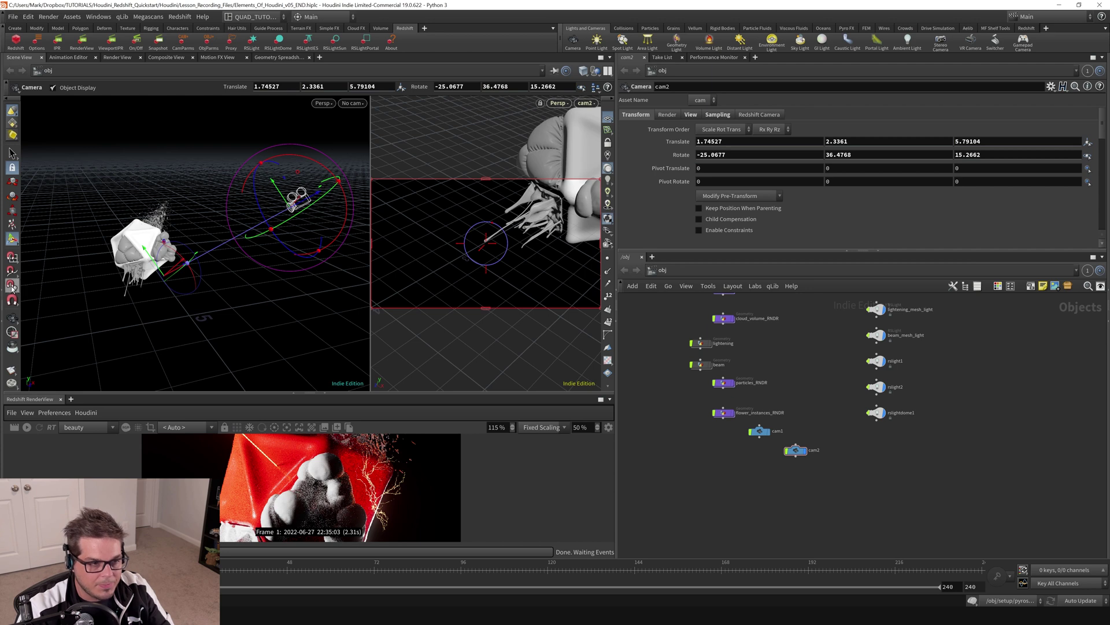
With point snapping on, place cam2's target on the object's drips, rotating the camera to about -20.67, 32.63, 17.40
{"action": "right_click_drag", "start_coordinate": [77, 281], "coordinate": [175, 268], "text": "alt"}
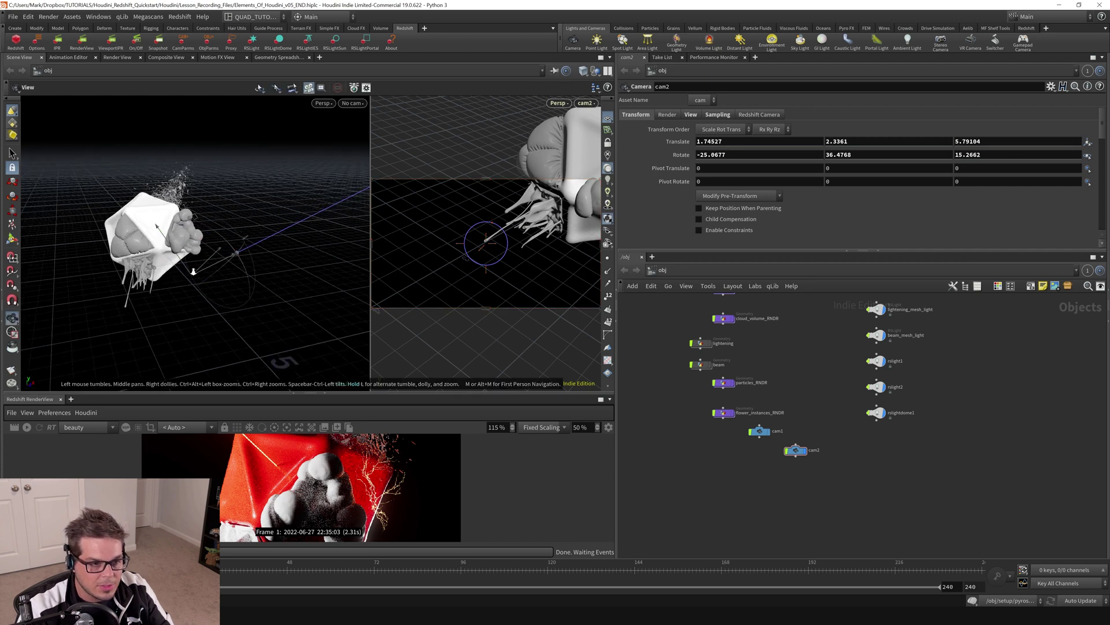
{"action": "left_click_drag", "start_coordinate": [176, 268], "coordinate": [150, 278], "text": "alt"}
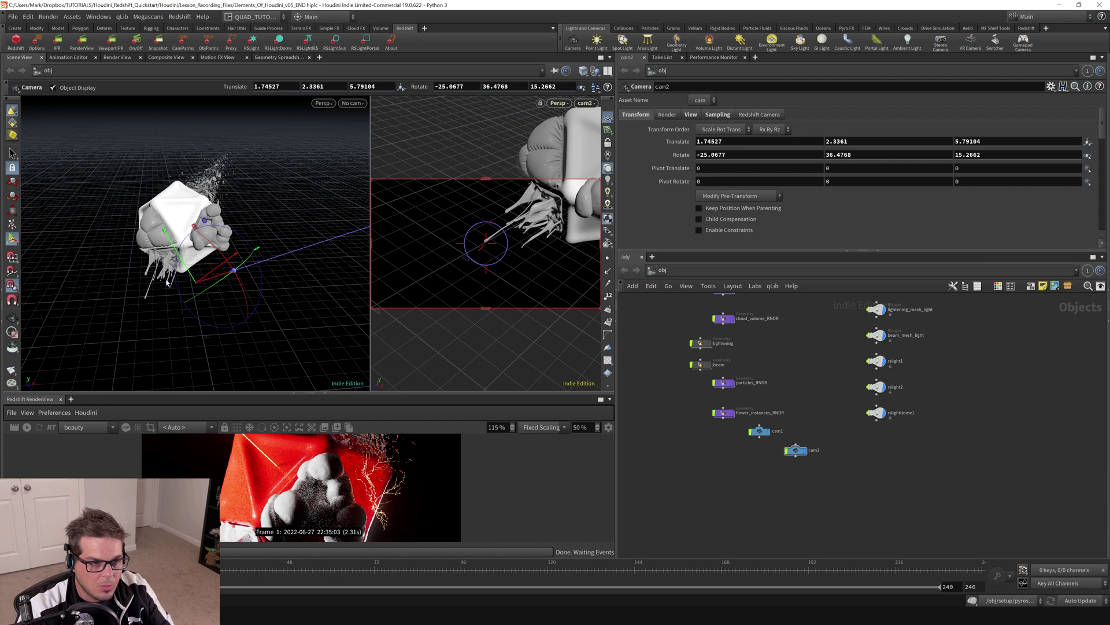
{"action": "left_click_drag", "start_coordinate": [197, 283], "coordinate": [164, 275]}
{"action": "right_click_drag", "start_coordinate": [163, 275], "coordinate": [230, 268], "text": "alt"}
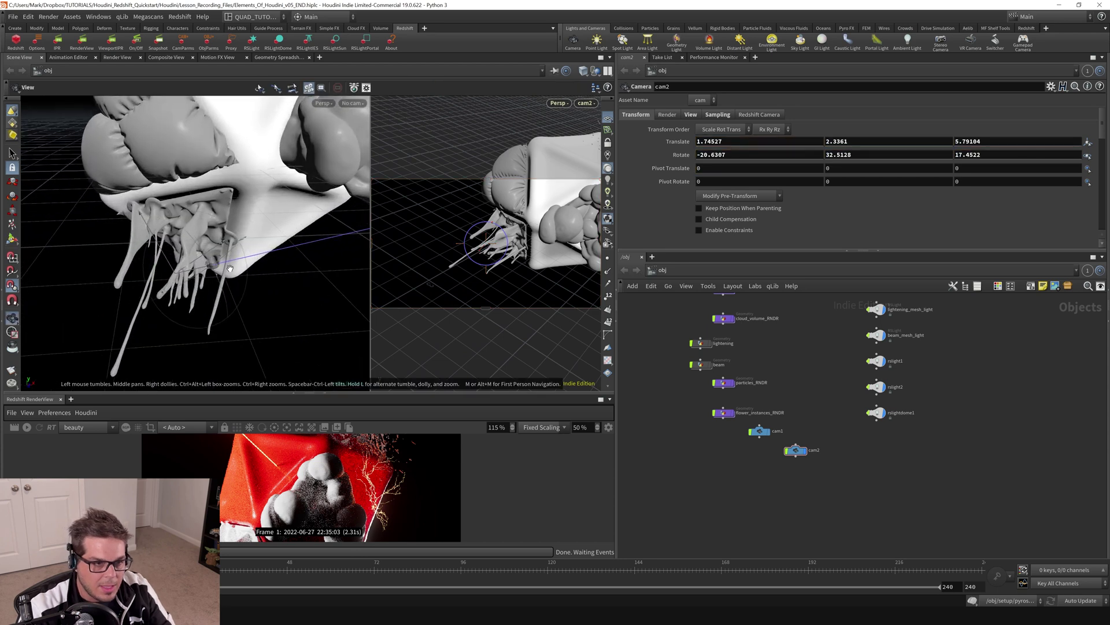
{"action": "left_click_drag", "start_coordinate": [174, 288], "coordinate": [208, 276], "text": "alt"}
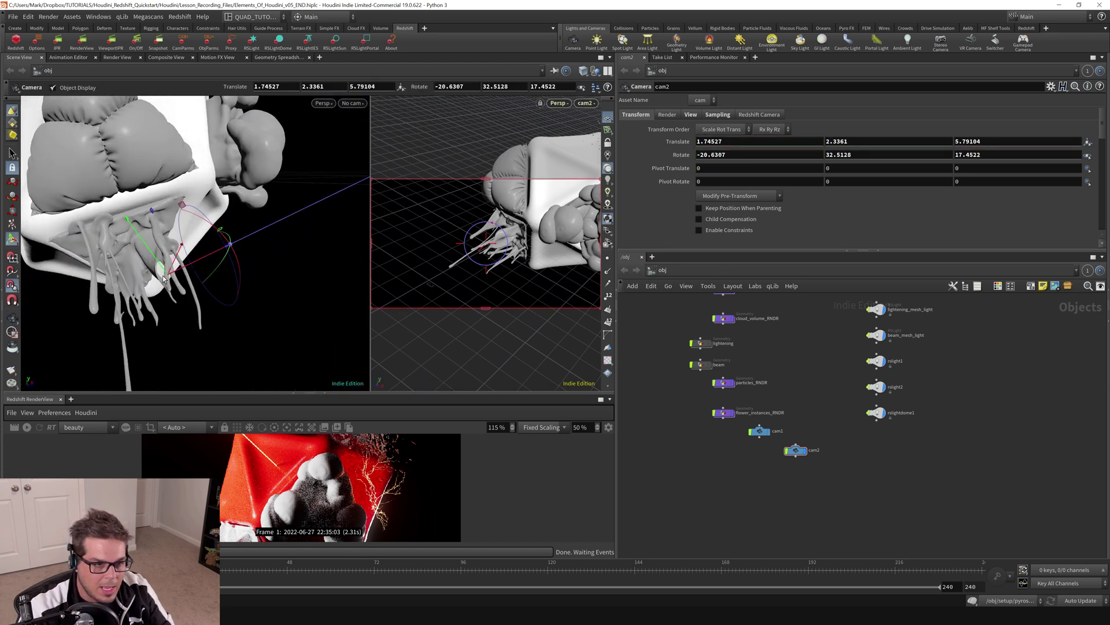
{"action": "right_click_drag", "start_coordinate": [165, 279], "coordinate": [247, 260], "text": "alt"}
{"action": "key", "text": "Return"}
{"action": "left_click_drag", "start_coordinate": [195, 272], "coordinate": [121, 315]}
{"action": "key", "text": "Escape"}
{"action": "key", "text": "Return"}
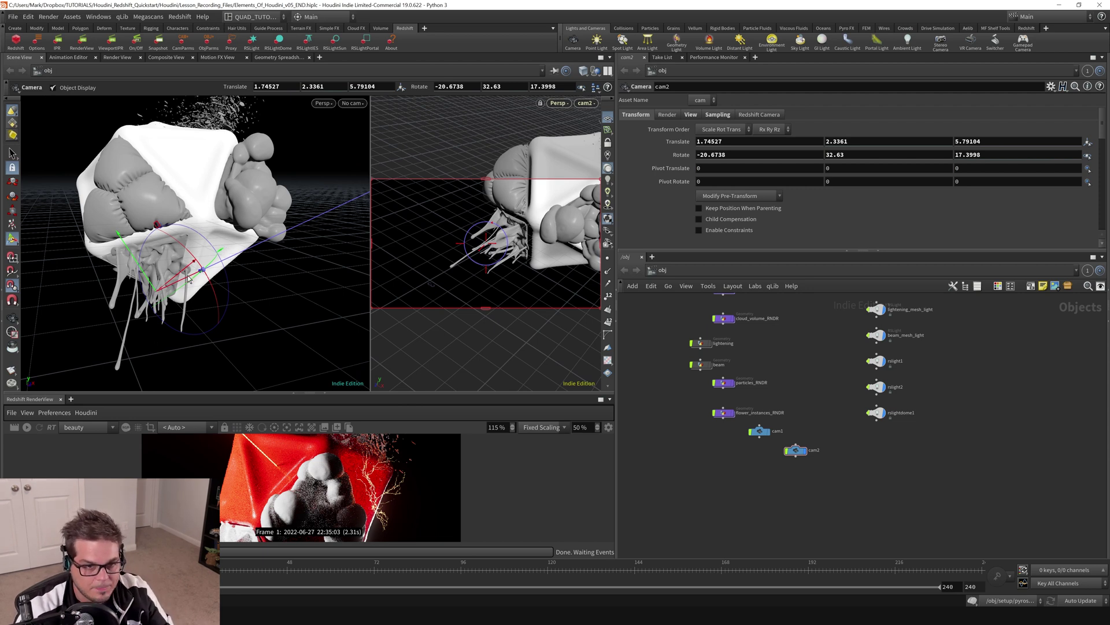
Align cam2's handle to World and lower the camera along the world Y axis to about 0.70
{"action": "key", "text": "Escape"}
{"action": "right_click_drag", "start_coordinate": [188, 279], "coordinate": [87, 319]}
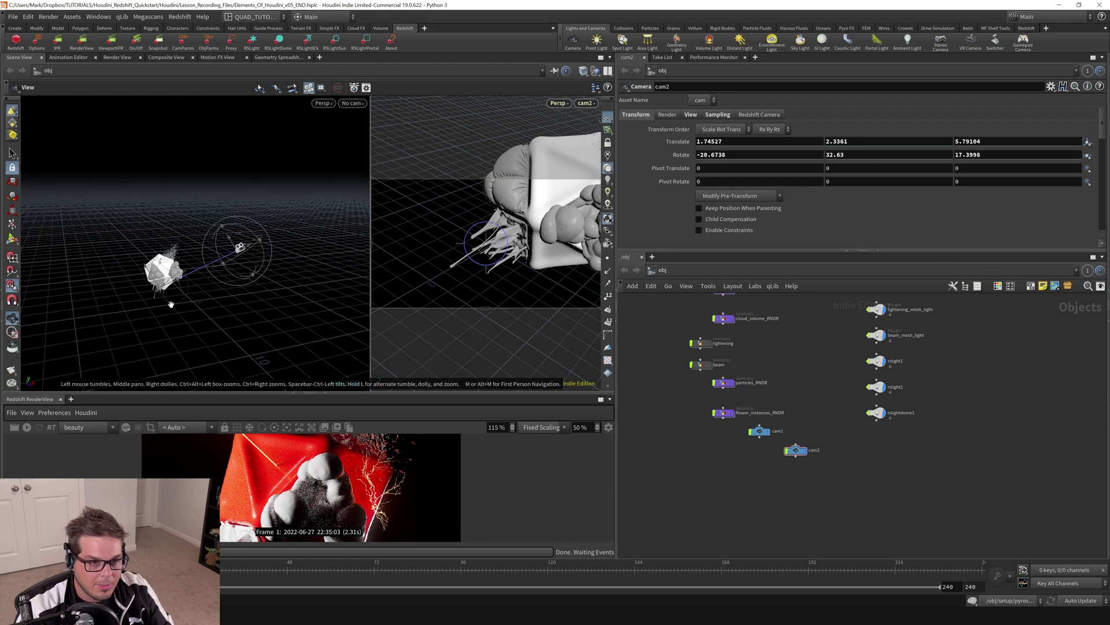
{"action": "left_click_drag", "start_coordinate": [171, 304], "coordinate": [231, 288], "text": "alt"}
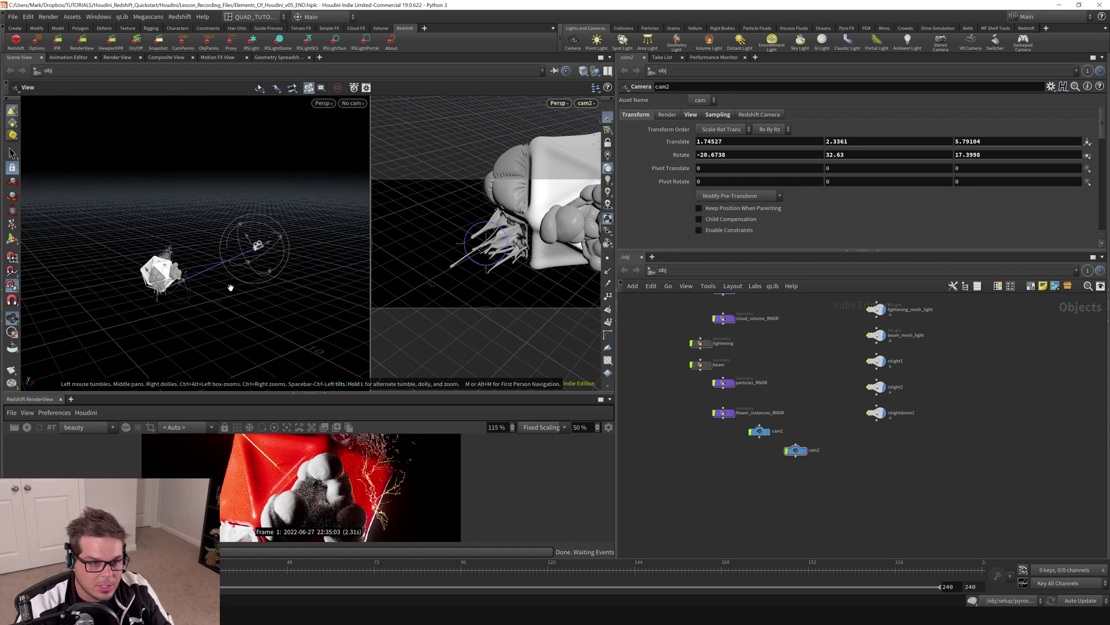
{"action": "right_click", "coordinate": [256, 250]}
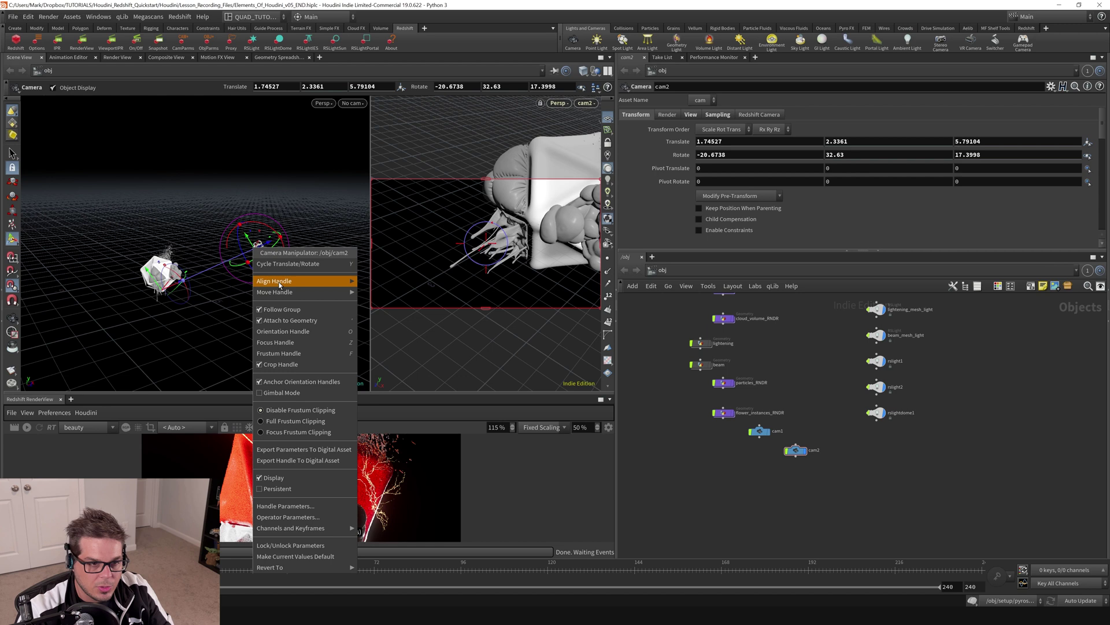
{"action": "mouse_move", "coordinate": [279, 282]}
{"action": "left_click", "coordinate": [373, 292]}
{"action": "right_click_drag", "start_coordinate": [254, 247], "coordinate": [203, 281], "text": "alt"}
{"action": "left_click_drag", "start_coordinate": [255, 237], "coordinate": [236, 316]}
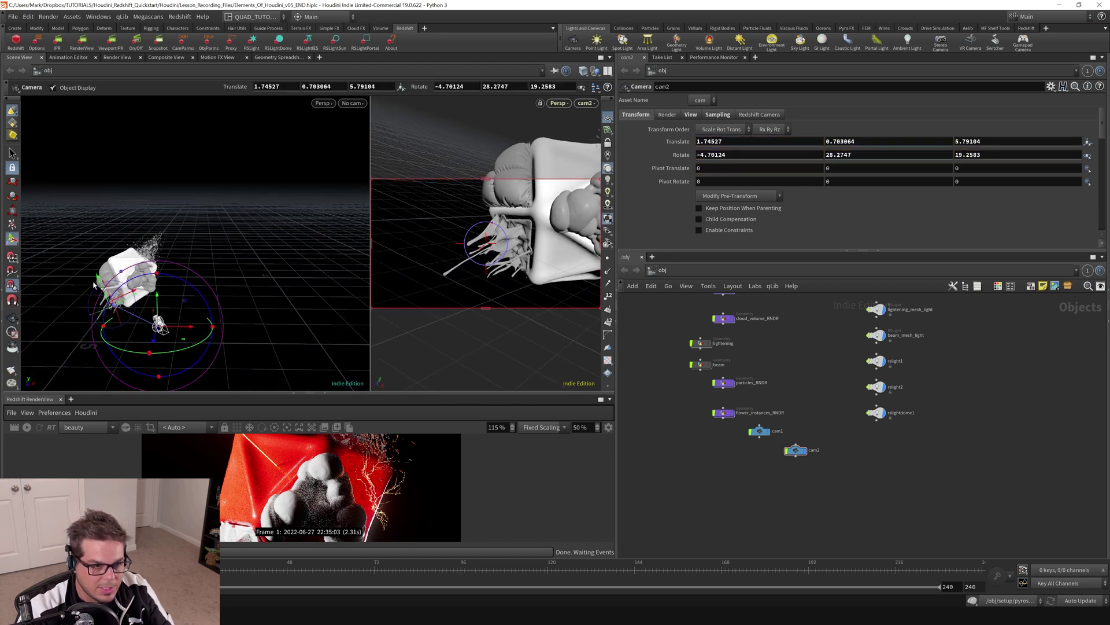
Align cam2's handle to Object and move the camera closer to the object, to about 1.04, 0.07, 4.16
{"action": "right_click", "coordinate": [157, 326]}
{"action": "mouse_move", "coordinate": [211, 314]}
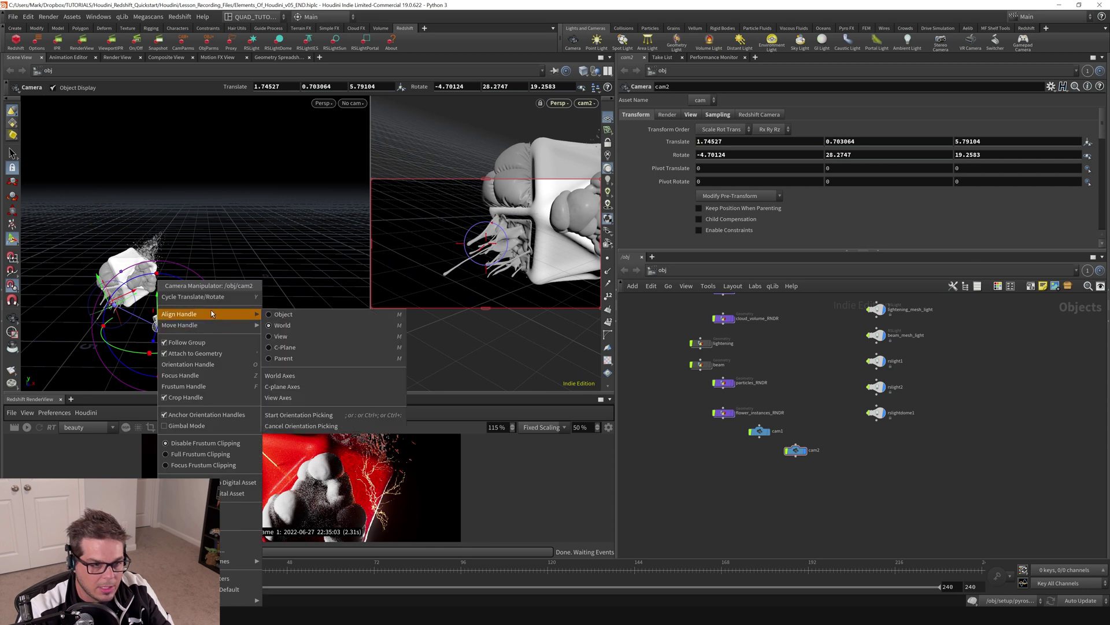
{"action": "left_click", "coordinate": [278, 315]}
{"action": "left_click_drag", "start_coordinate": [167, 333], "coordinate": [185, 280]}
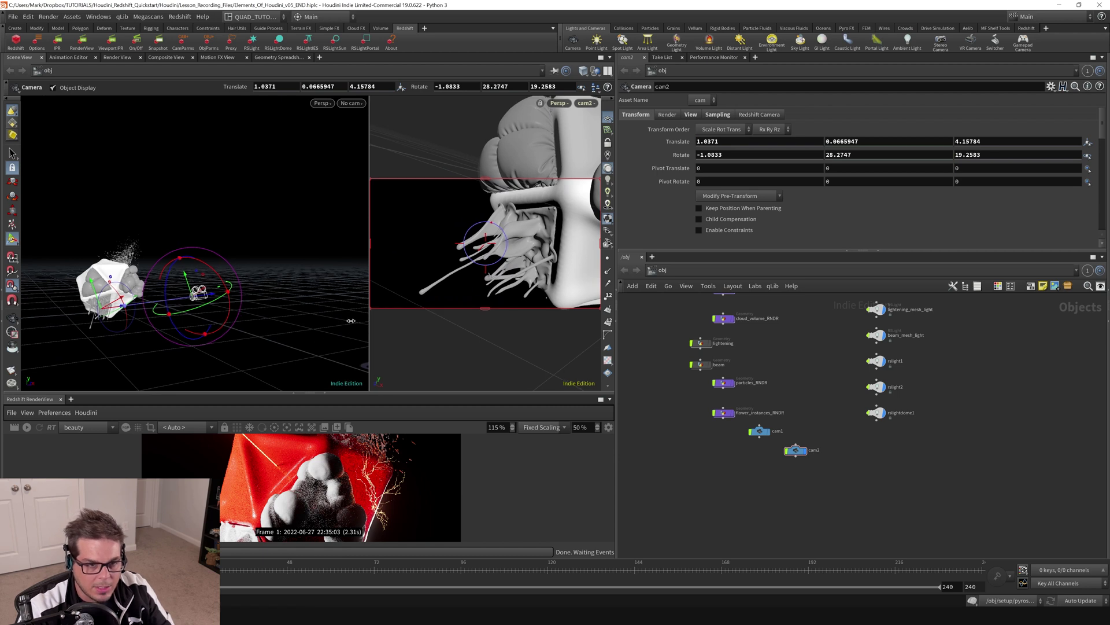
Enlarge the cam2 view and nudge the camera to about 1.05, -0.01, 4.17 with the handle in that view
{"action": "left_click_drag", "start_coordinate": [370, 322], "coordinate": [208, 318]}
{"action": "left_click_drag", "start_coordinate": [406, 232], "coordinate": [409, 246]}
{"action": "key", "text": "Escape"}
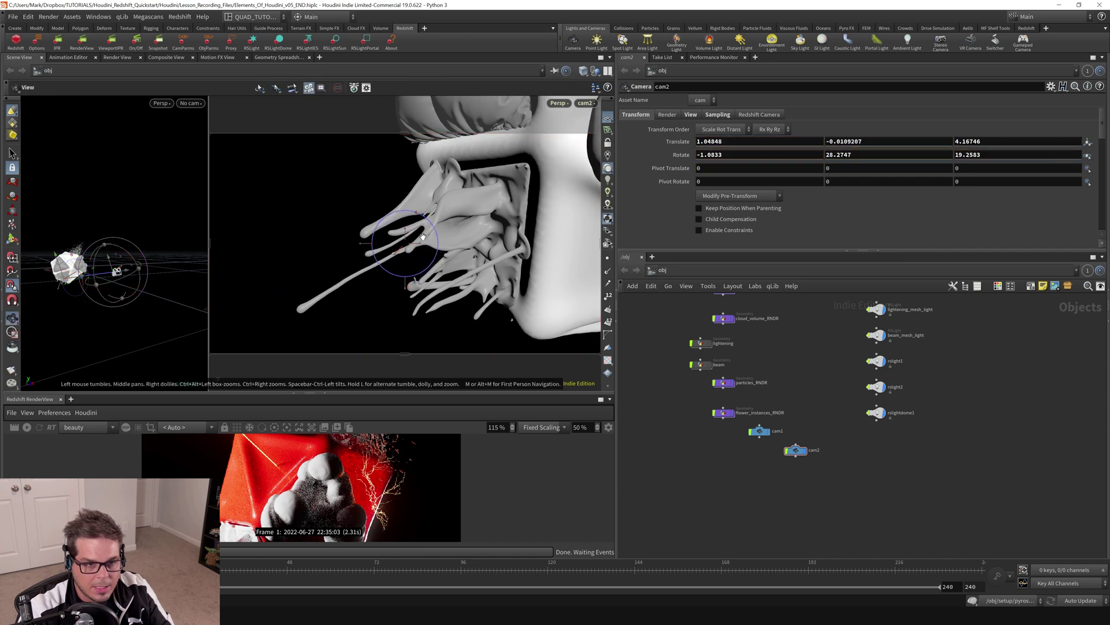
{"action": "left_click_drag", "start_coordinate": [421, 239], "coordinate": [428, 237]}
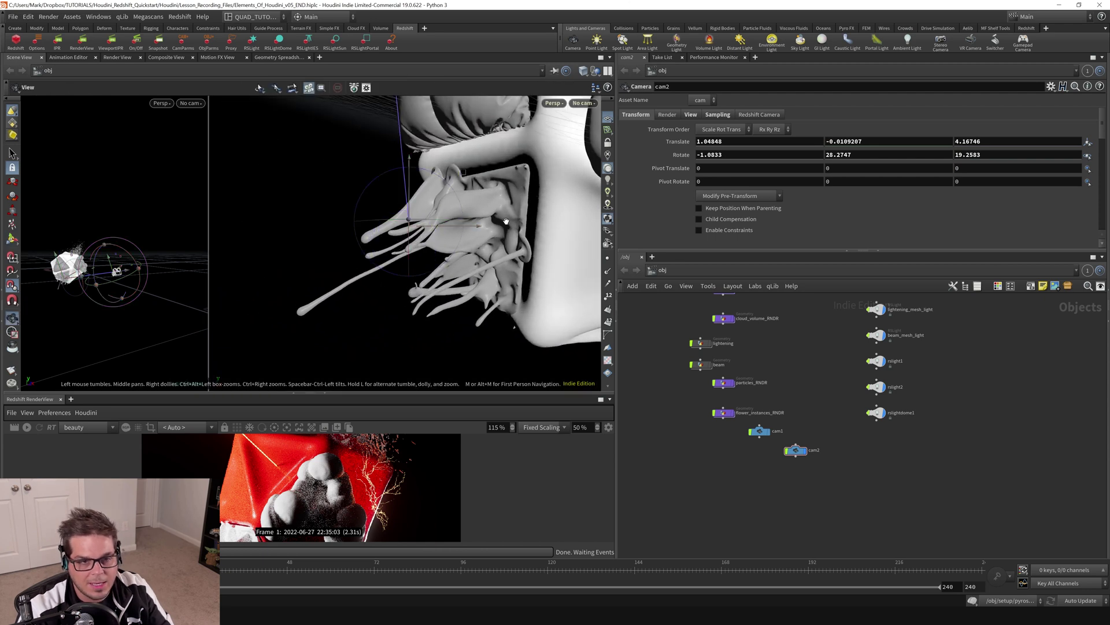
Look through cam2 again, orbit it to about 1.33, 0.02, 4.02 with the camera locked to the view, and release the lock
{"action": "left_click", "coordinate": [583, 103]}
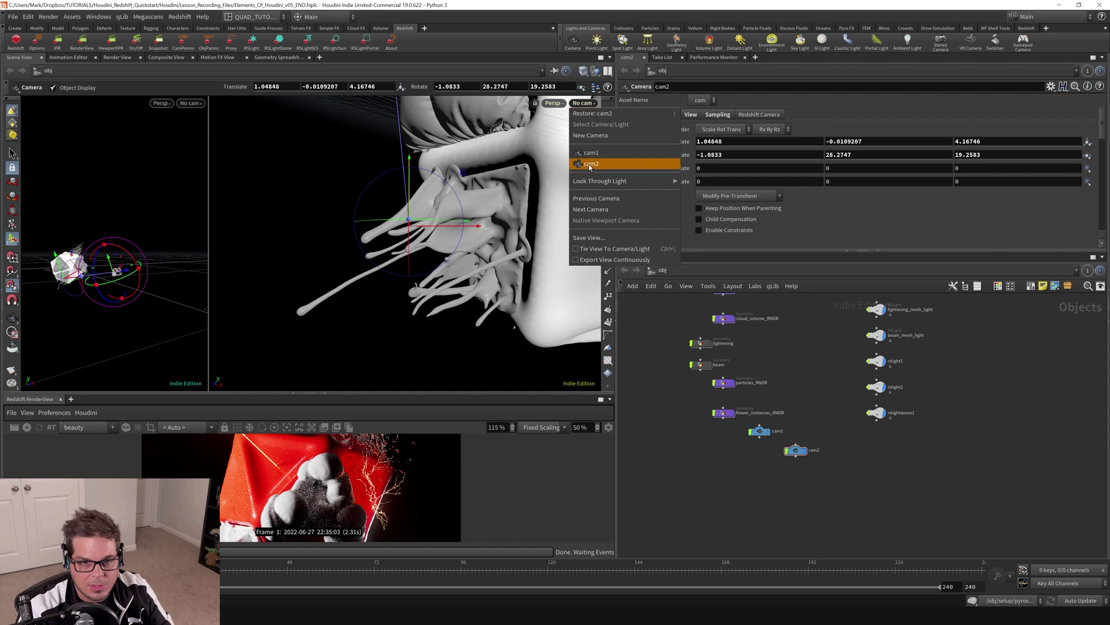
{"action": "left_click", "coordinate": [588, 164]}
{"action": "left_click", "coordinate": [612, 146]}
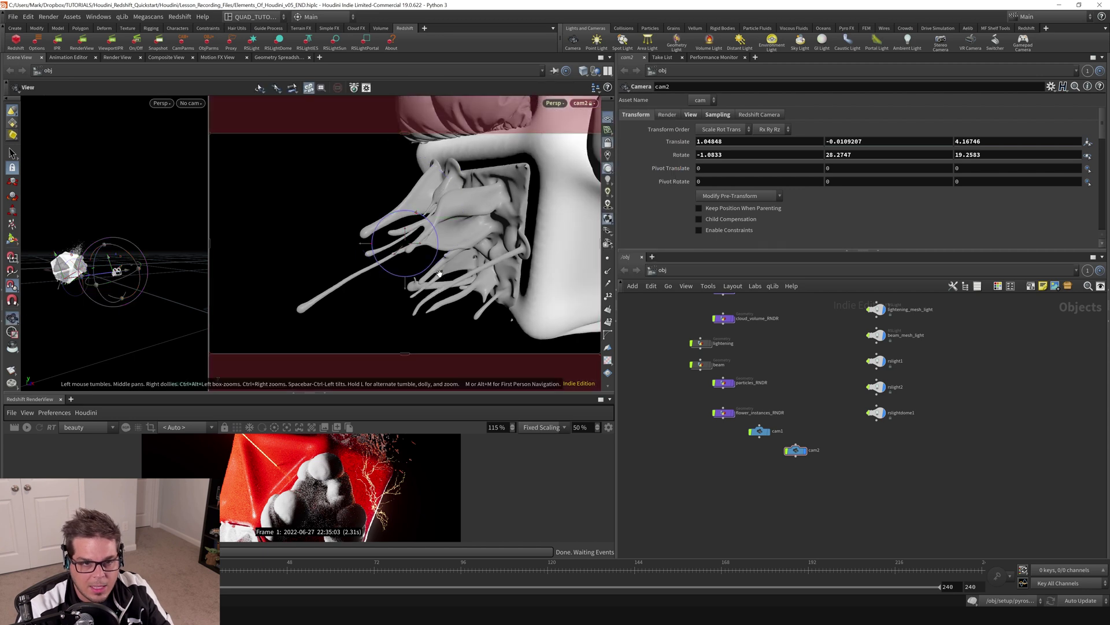
{"action": "left_click_drag", "start_coordinate": [449, 233], "coordinate": [438, 231], "text": "alt"}
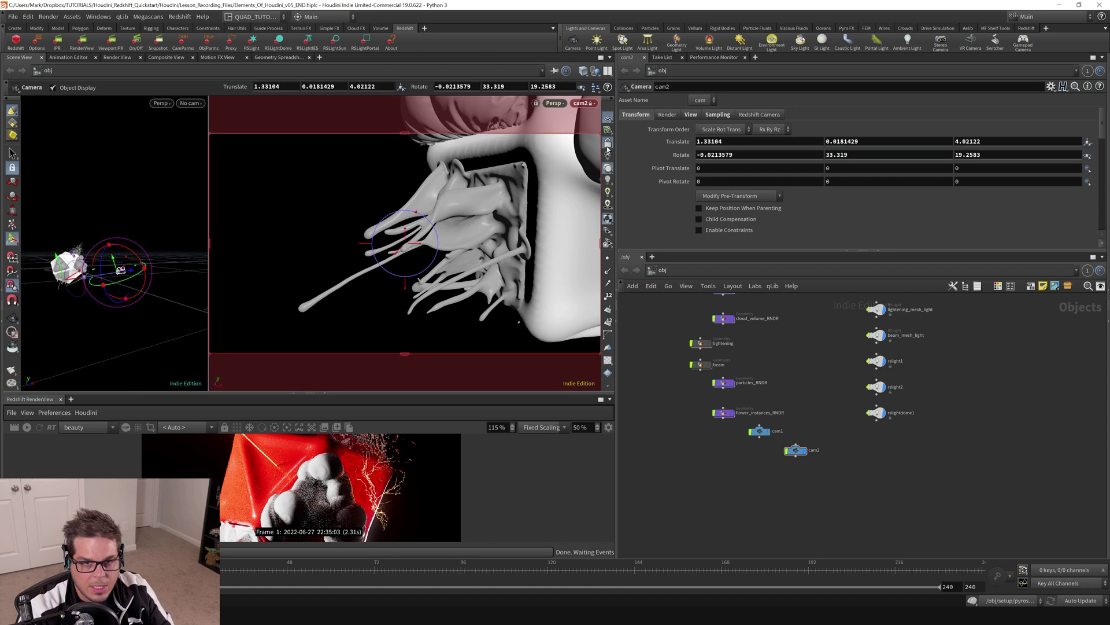
{"action": "left_click", "coordinate": [608, 146]}
{"action": "right_click_drag", "start_coordinate": [390, 269], "coordinate": [216, 231], "text": "alt"}
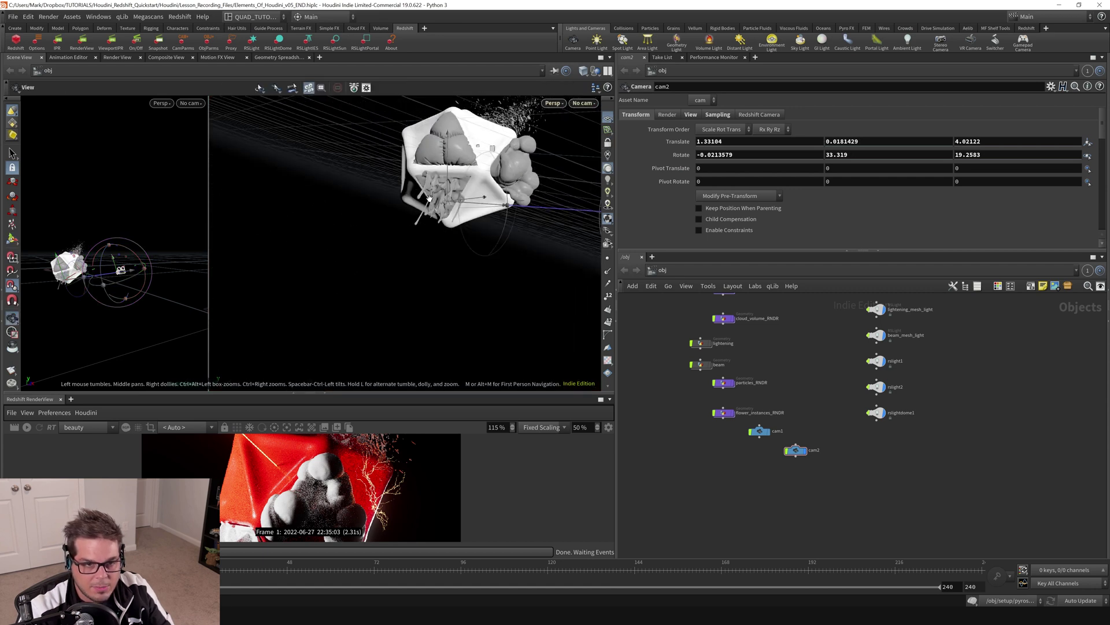